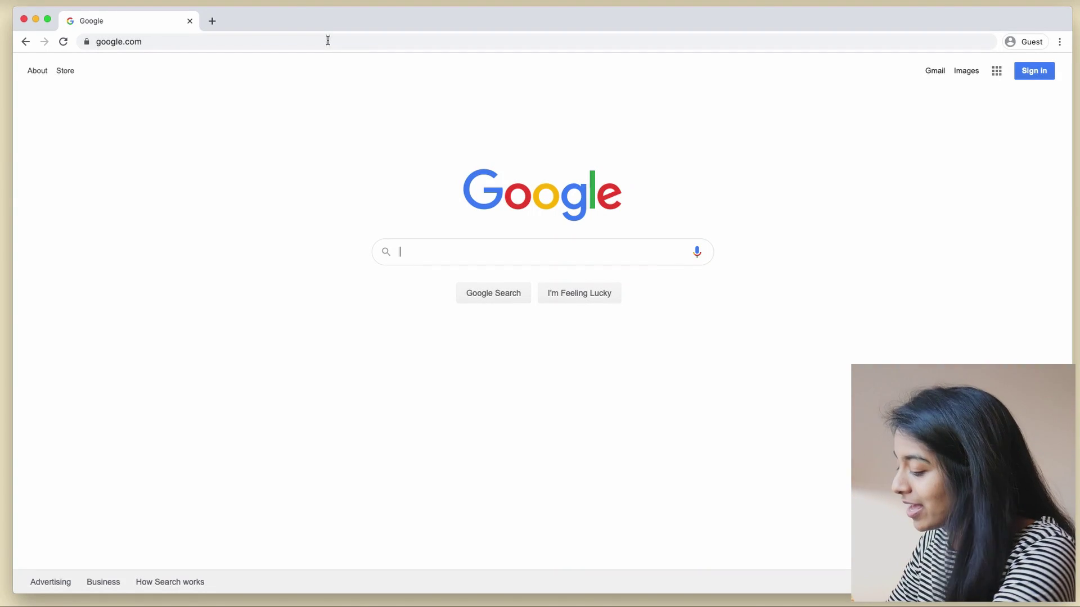
Open taskade.com and preview the Product Spec demo in List, Board, then Action layouts.
{"action": "type", "text": "taskade"}
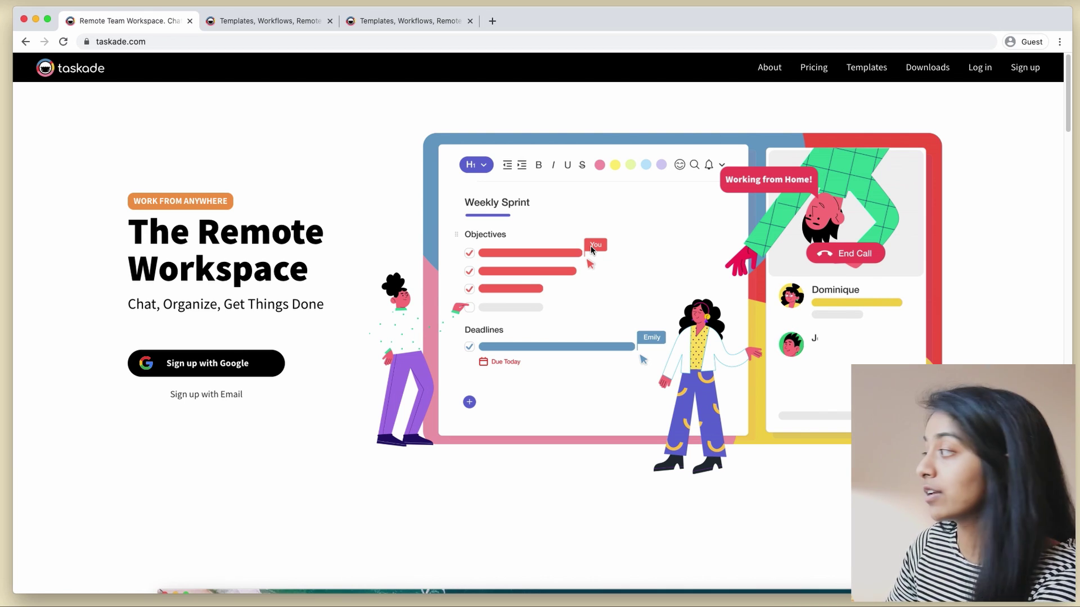
{"action": "scroll", "coordinate": [621, 234], "scroll_direction": "down", "scroll_amount": 9}
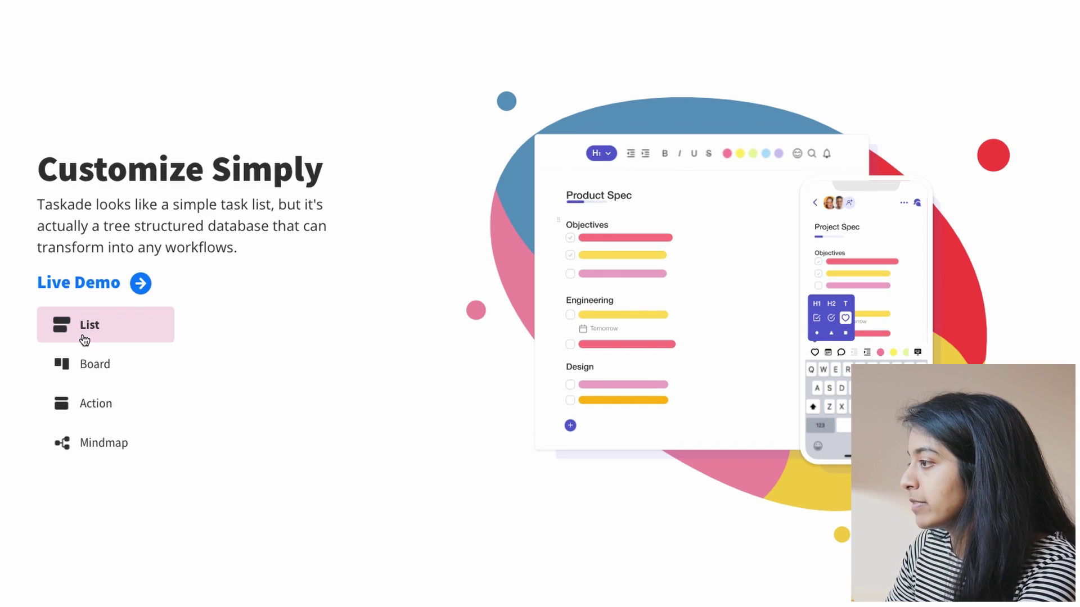
{"action": "left_click", "coordinate": [87, 367]}
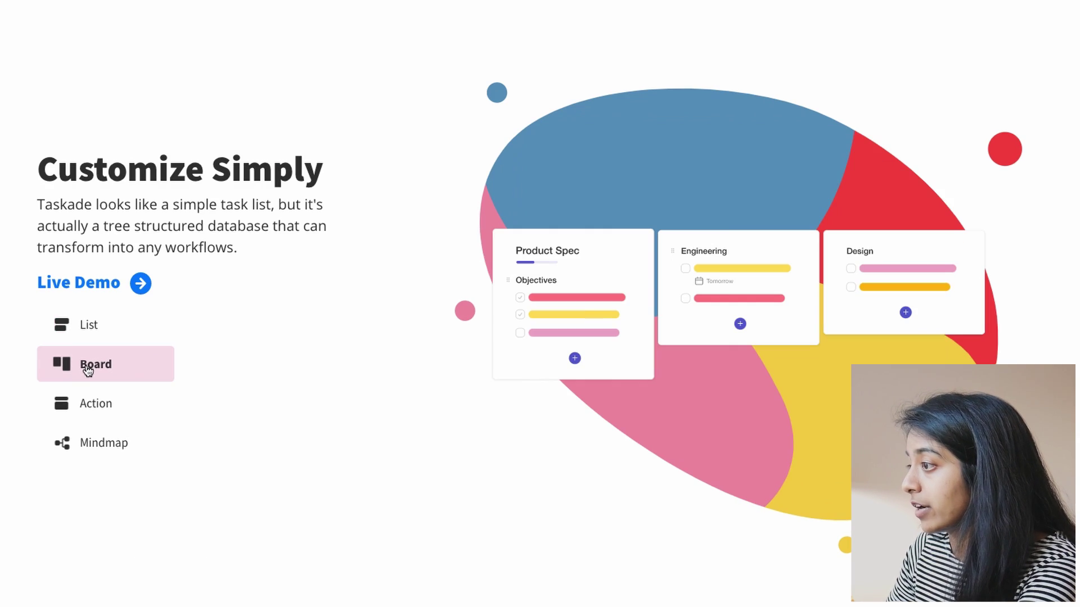
{"action": "left_click", "coordinate": [95, 339]}
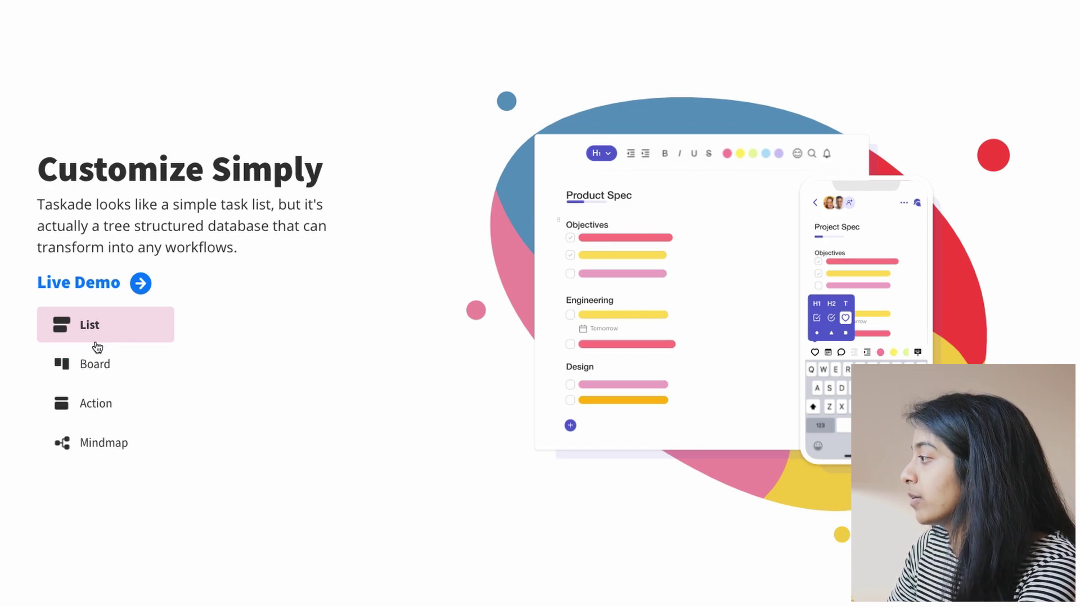
{"action": "left_click", "coordinate": [97, 373]}
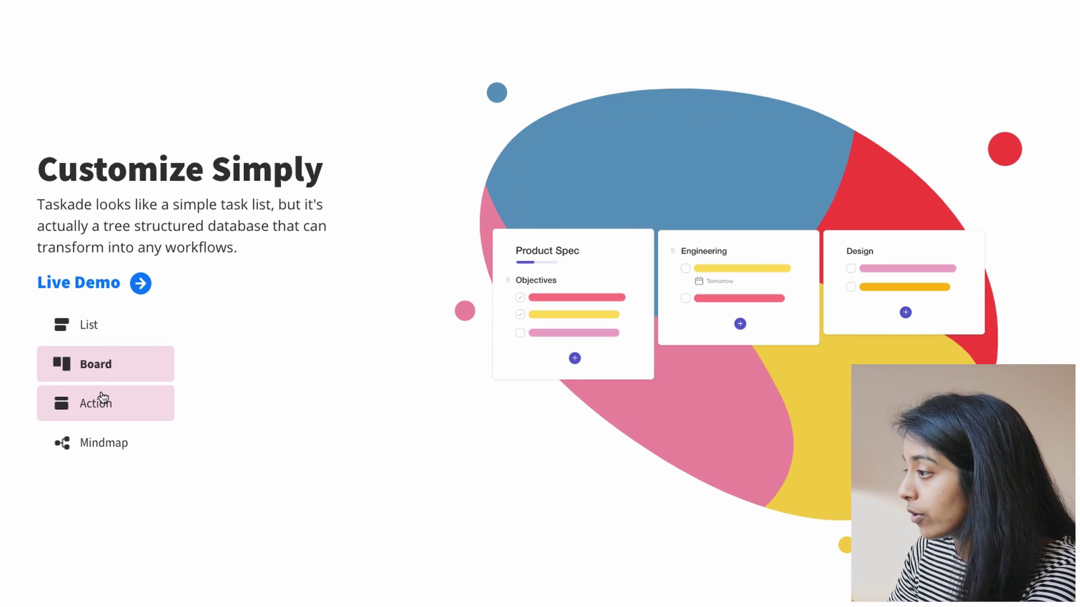
{"action": "left_click", "coordinate": [103, 399]}
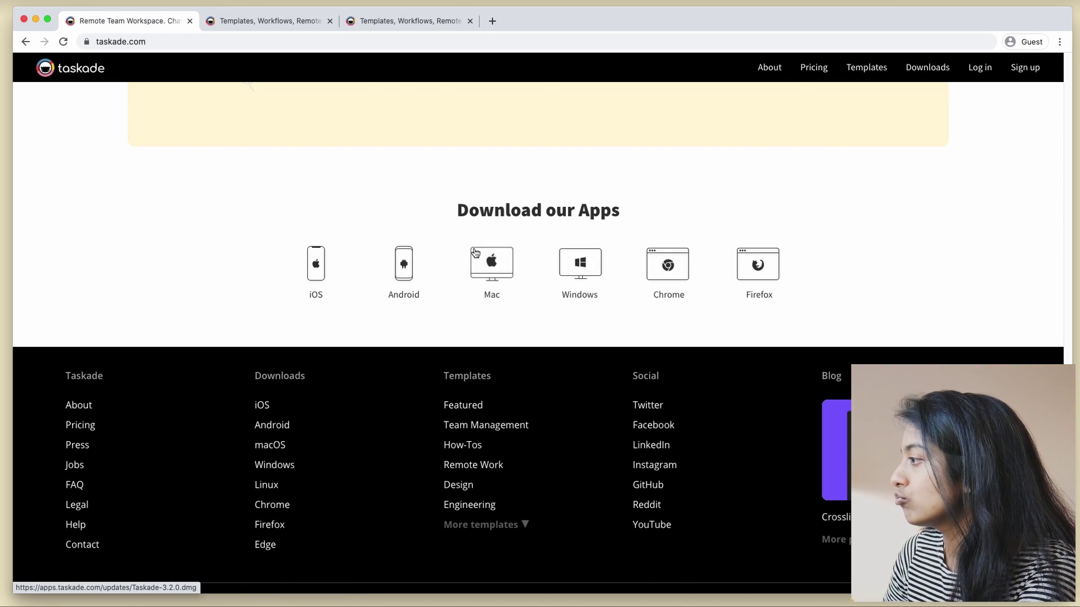
Go to the Taskade login page, close the other tabs, and submit the sign-up form with a password.
{"action": "left_click", "coordinate": [668, 264]}
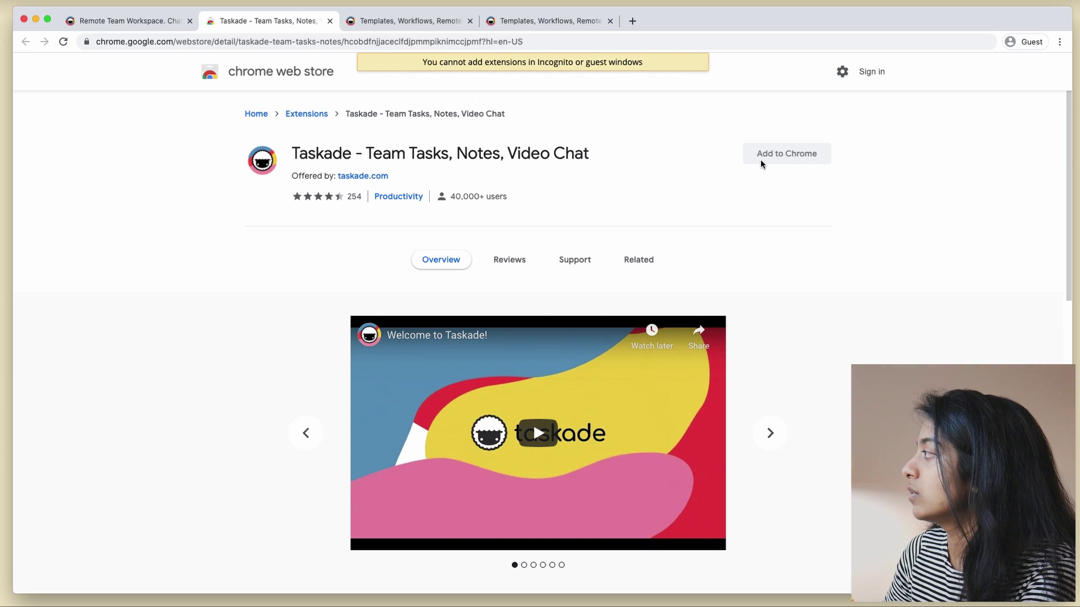
{"action": "left_click", "coordinate": [108, 21]}
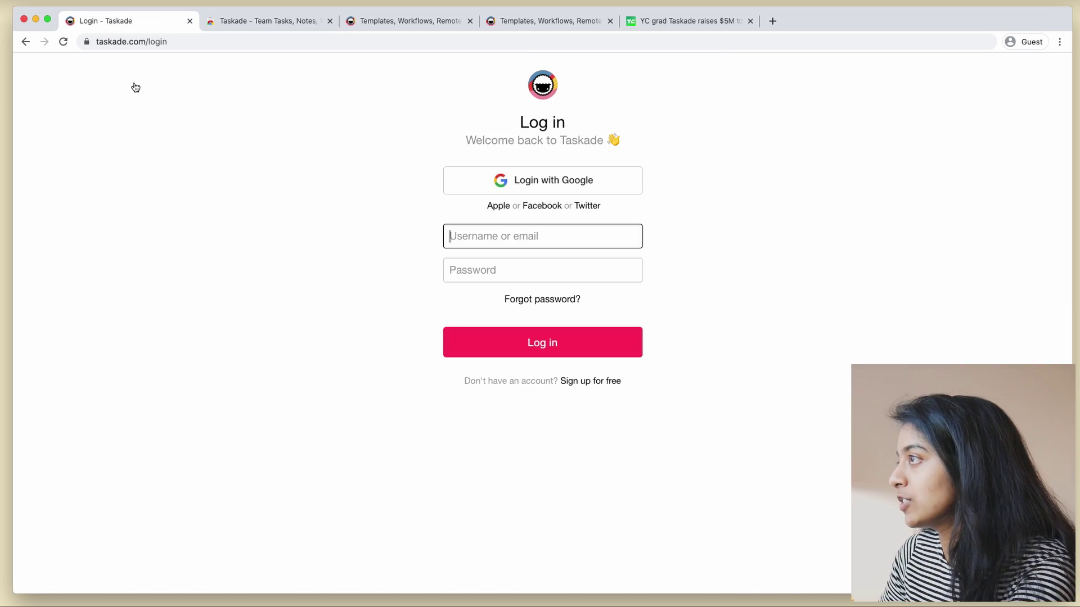
{"action": "right_click", "coordinate": [118, 28]}
{"action": "left_click", "coordinate": [174, 120]}
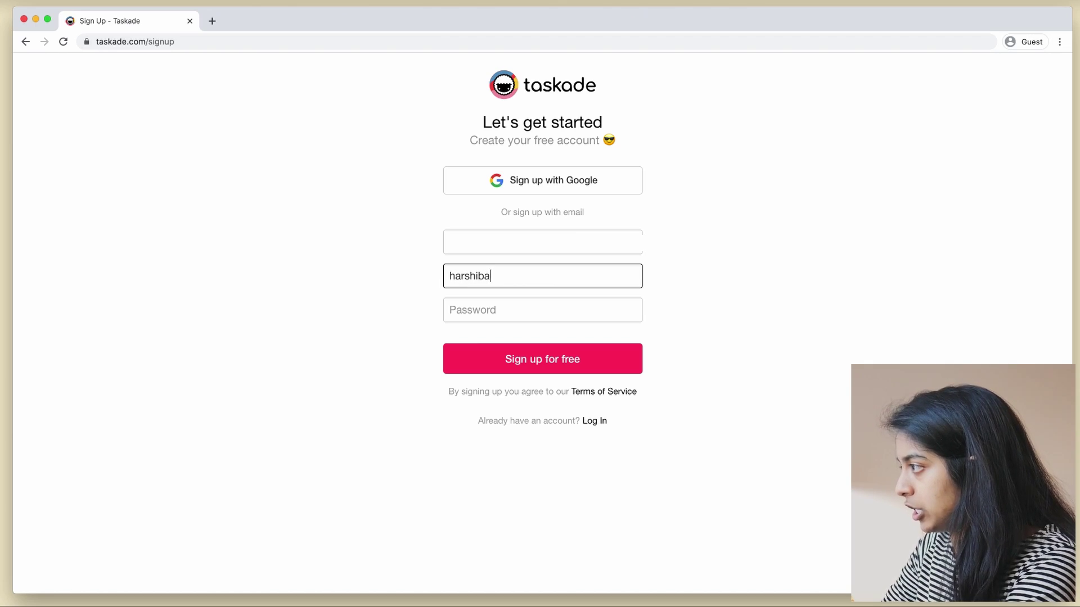
{"action": "key", "text": "Tab"}
{"action": "type", "text": "•••••••••"}
{"action": "key", "text": "Return"}
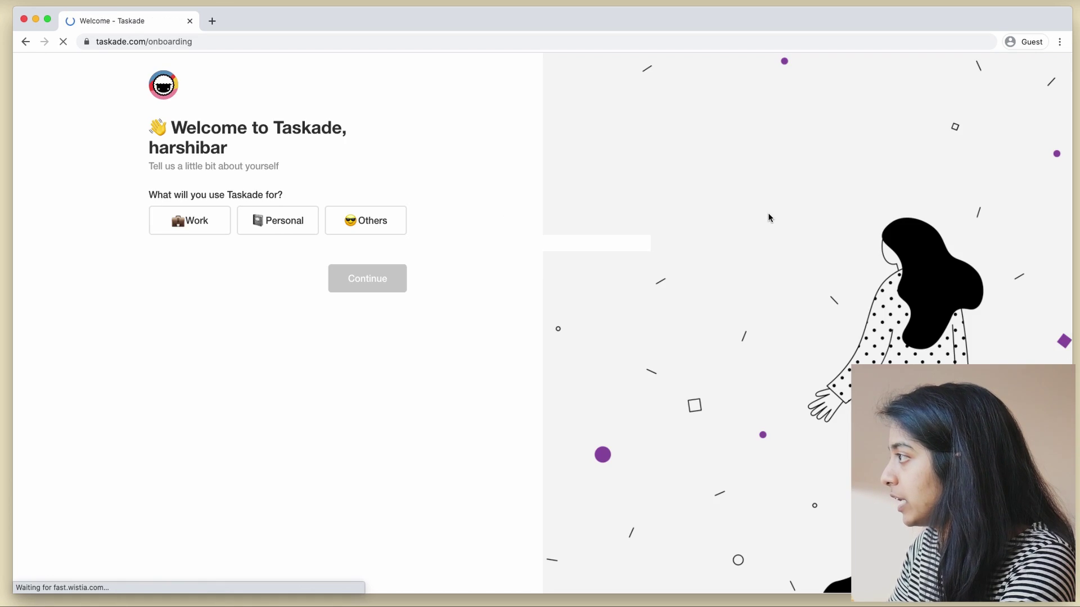
Answer onboarding: Work use, Run a business or nonprofit goal, Media company type, and a role.
{"action": "left_click", "coordinate": [189, 220]}
{"action": "left_click", "coordinate": [342, 282]}
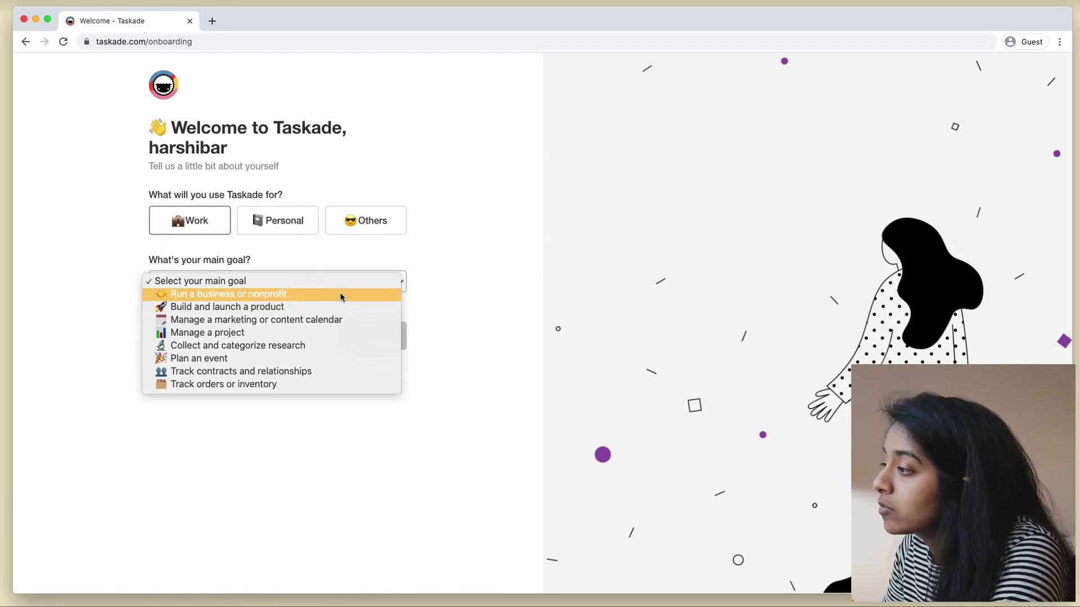
{"action": "left_click", "coordinate": [342, 294]}
{"action": "left_click", "coordinate": [306, 339]}
{"action": "left_click", "coordinate": [306, 456]}
{"action": "left_click", "coordinate": [342, 396]}
{"action": "left_click", "coordinate": [321, 588]}
{"action": "left_click", "coordinate": [369, 450]}
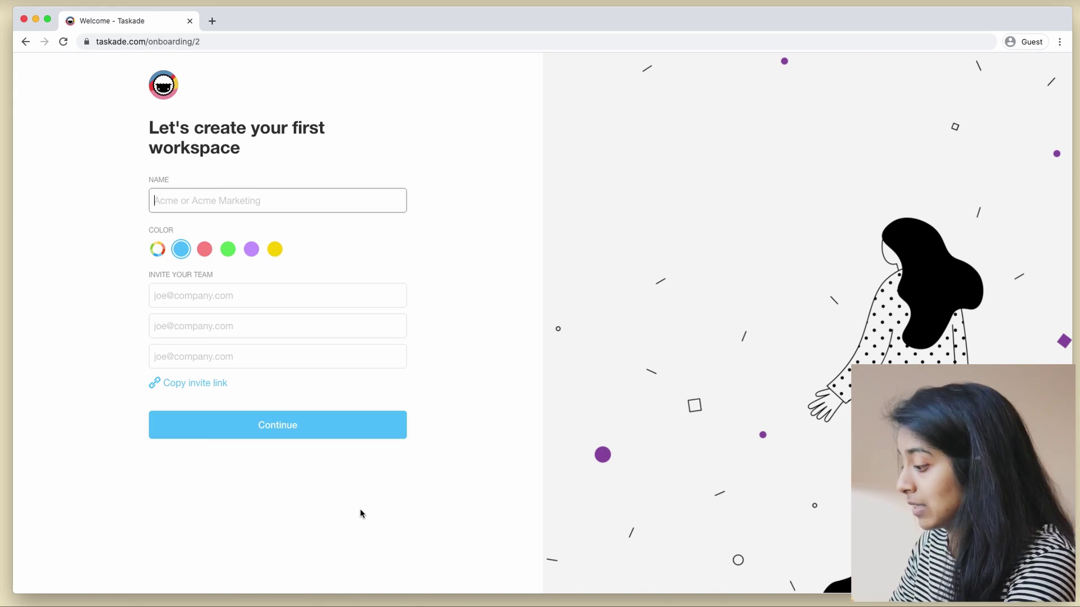
Pick and confirm a custom colour for the first workspace.
{"action": "left_click", "coordinate": [157, 249]}
{"action": "left_click_drag", "start_coordinate": [173, 330], "coordinate": [185, 345]}
{"action": "left_click", "coordinate": [200, 432]}
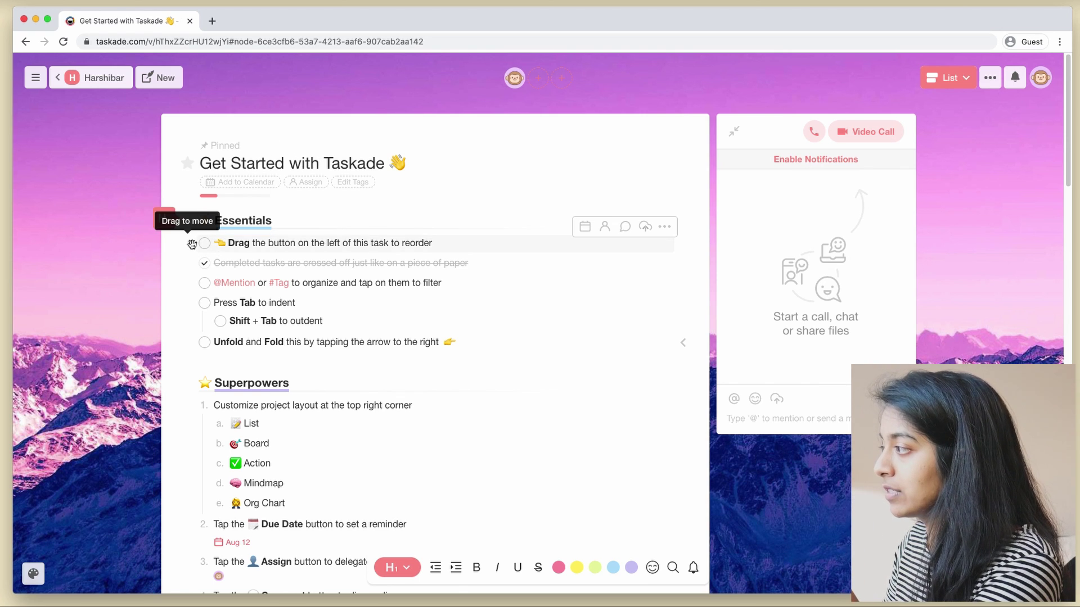
{"action": "left_click_drag", "start_coordinate": [191, 244], "coordinate": [193, 263]}
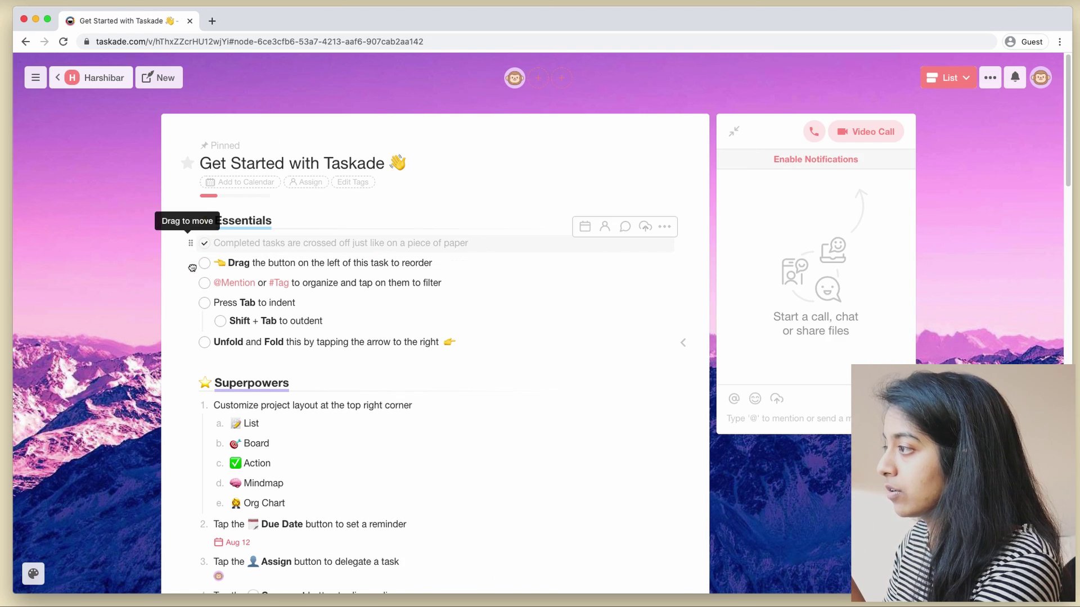
{"action": "left_click", "coordinate": [205, 283]}
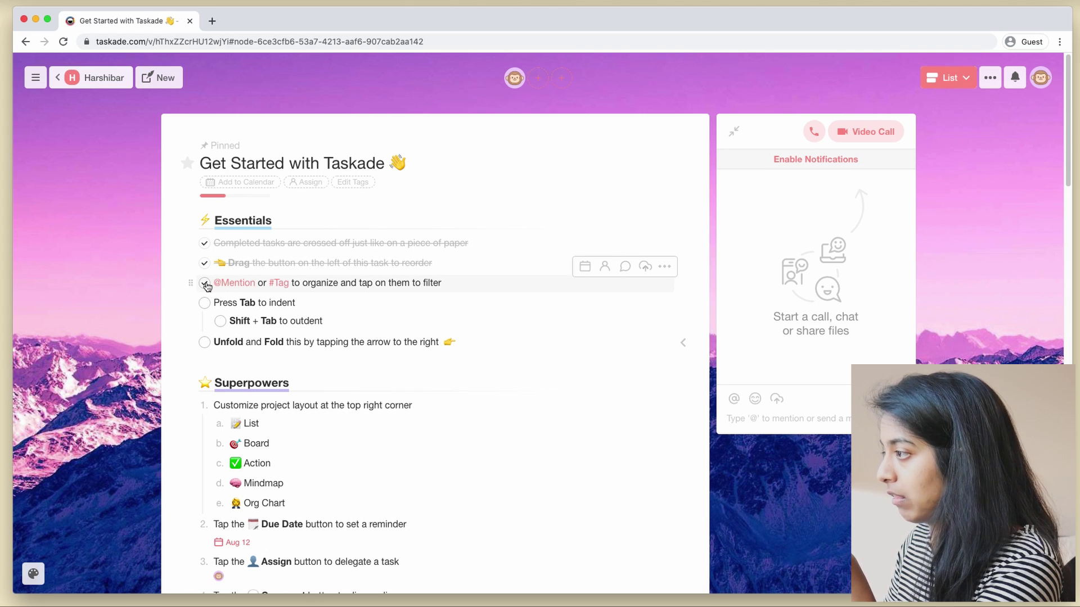
{"action": "scroll", "coordinate": [270, 428], "scroll_direction": "down", "scroll_amount": 1}
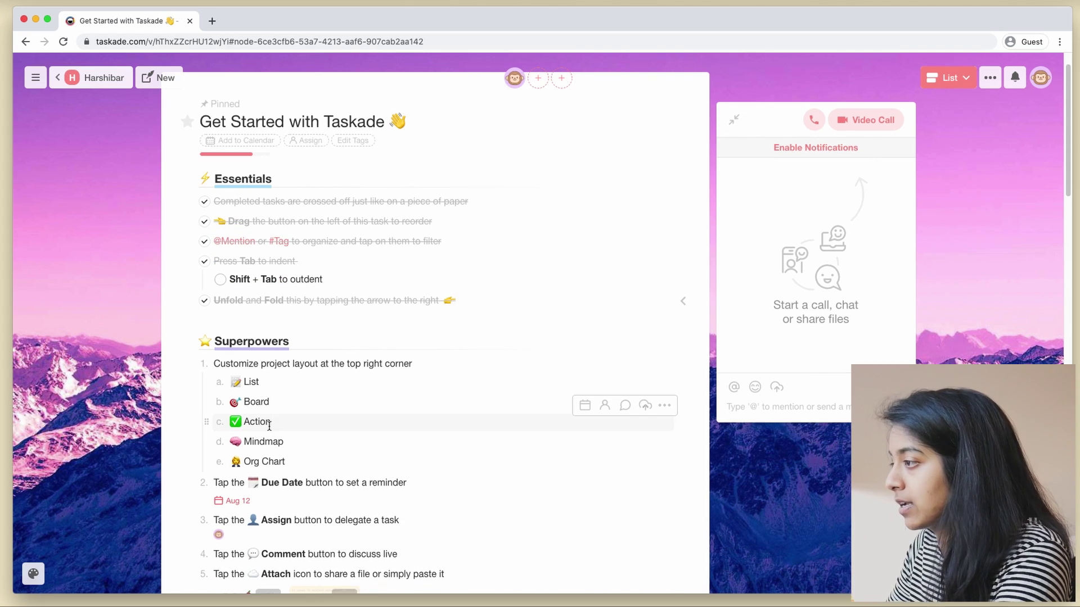
{"action": "scroll", "coordinate": [270, 427], "scroll_direction": "down", "scroll_amount": 1}
{"action": "scroll", "coordinate": [269, 427], "scroll_direction": "up", "scroll_amount": 3}
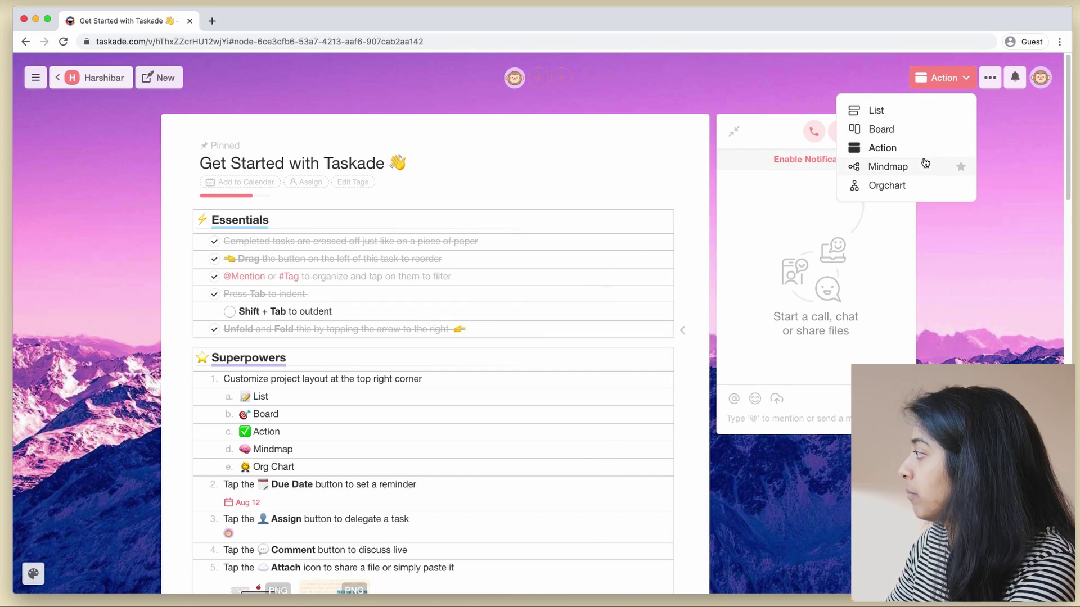
{"action": "left_click", "coordinate": [925, 163]}
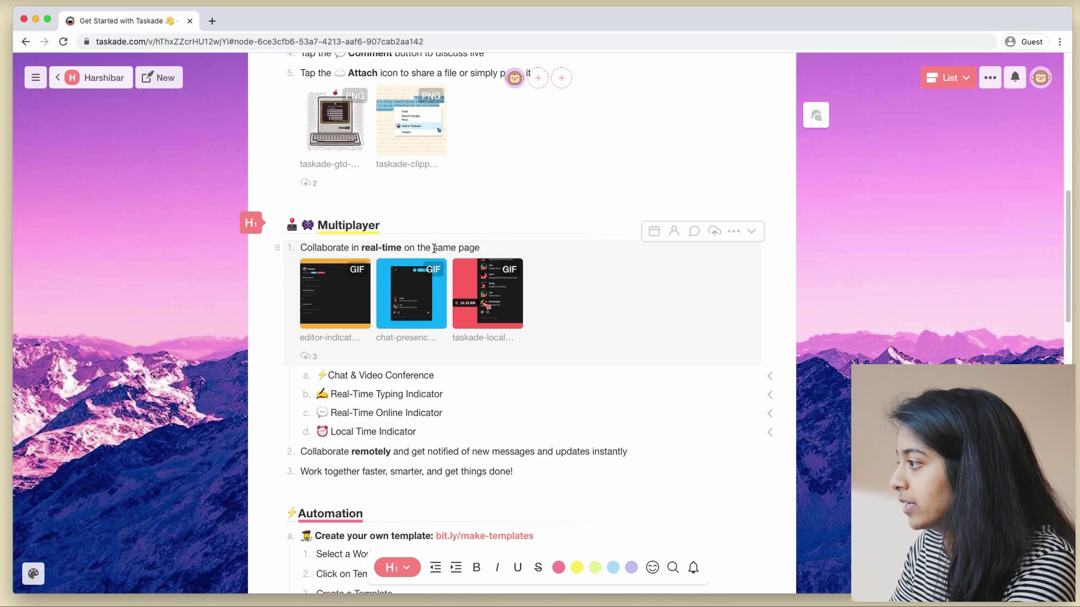
Preview the editor-indicator GIF, then switch through Harshibar, YouTube, Hyku and back to Harshibar workspaces.
{"action": "left_click", "coordinate": [360, 295]}
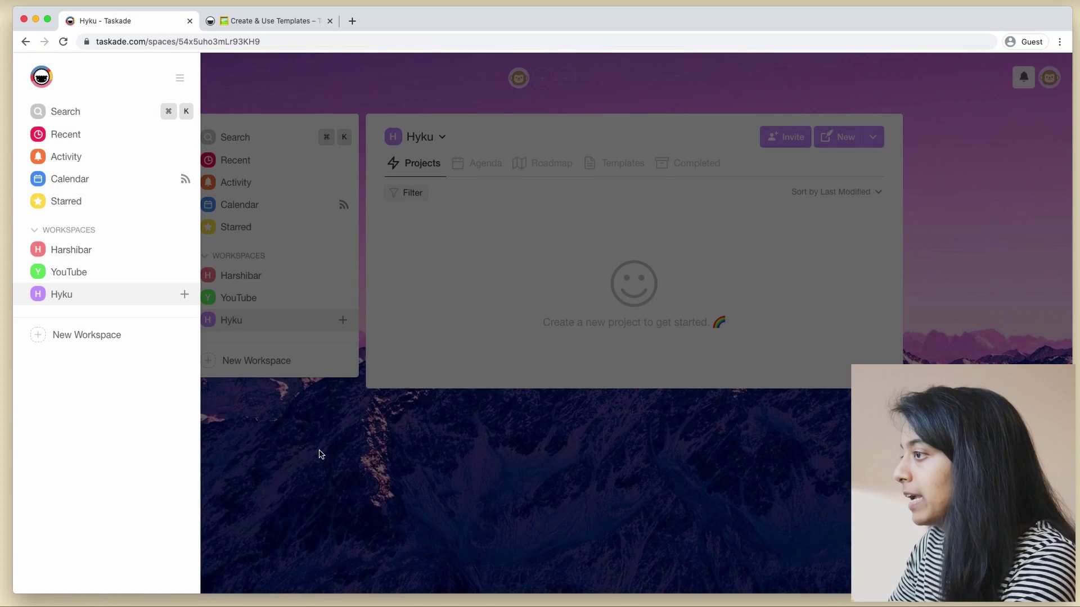
{"action": "left_click", "coordinate": [84, 254]}
{"action": "left_click", "coordinate": [80, 273]}
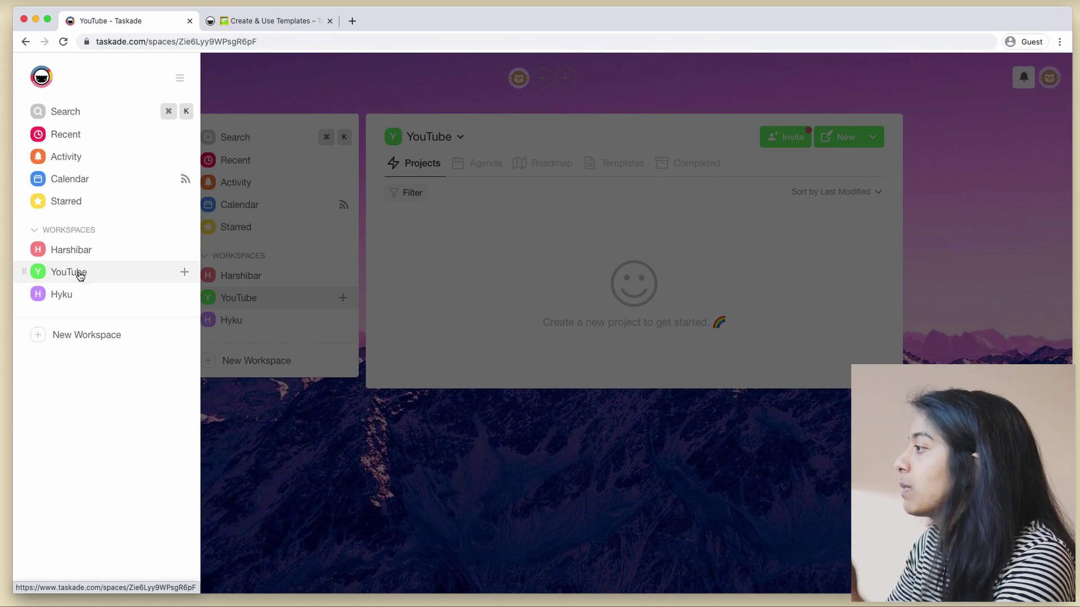
{"action": "left_click", "coordinate": [106, 297]}
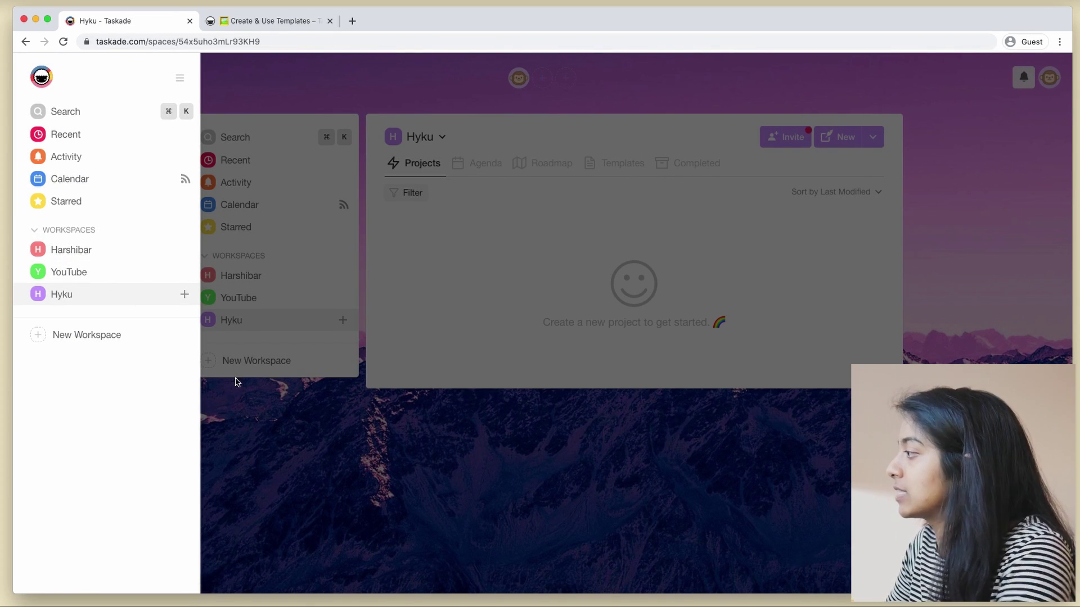
{"action": "left_click", "coordinate": [138, 253]}
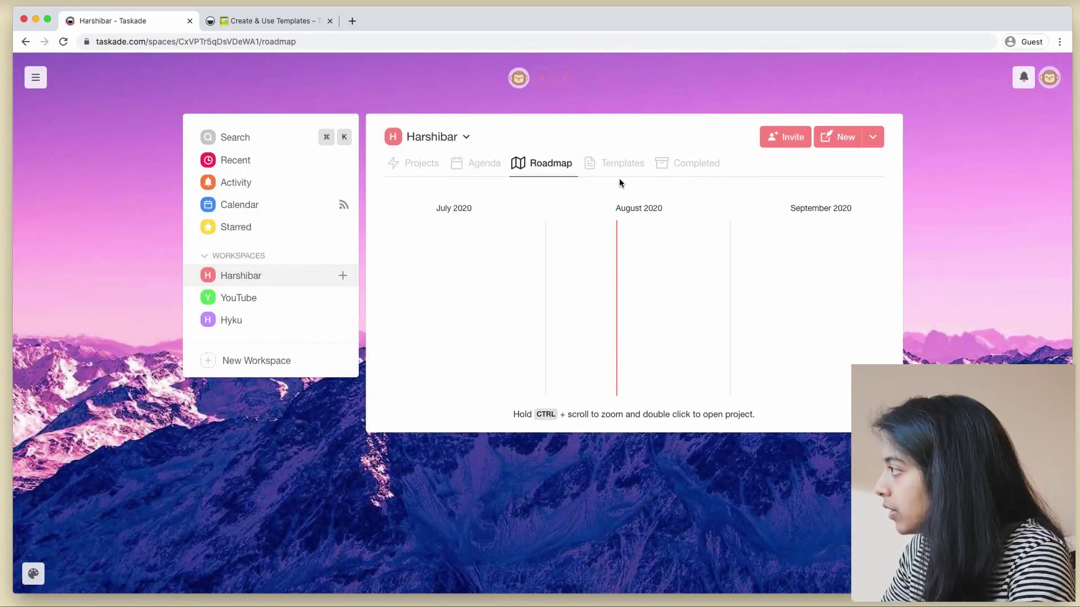
{"action": "left_click", "coordinate": [622, 164]}
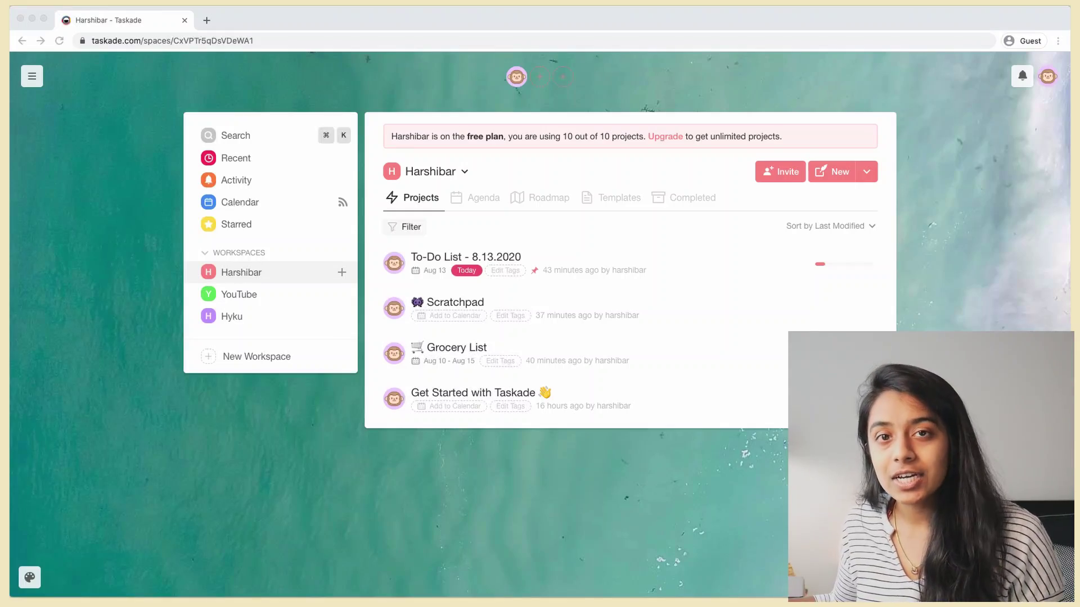
Move the Notion Content Calendar window aside, open its Watchlist page, then return to Taskade.
{"action": "key", "text": "super+Tab"}
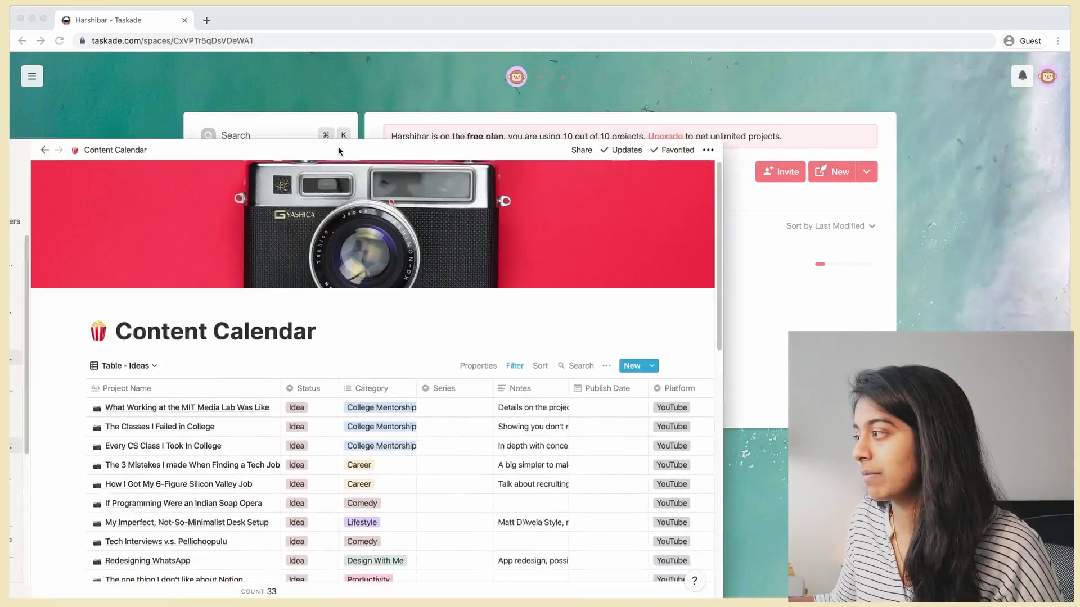
{"action": "left_click_drag", "start_coordinate": [339, 147], "coordinate": [580, 63]}
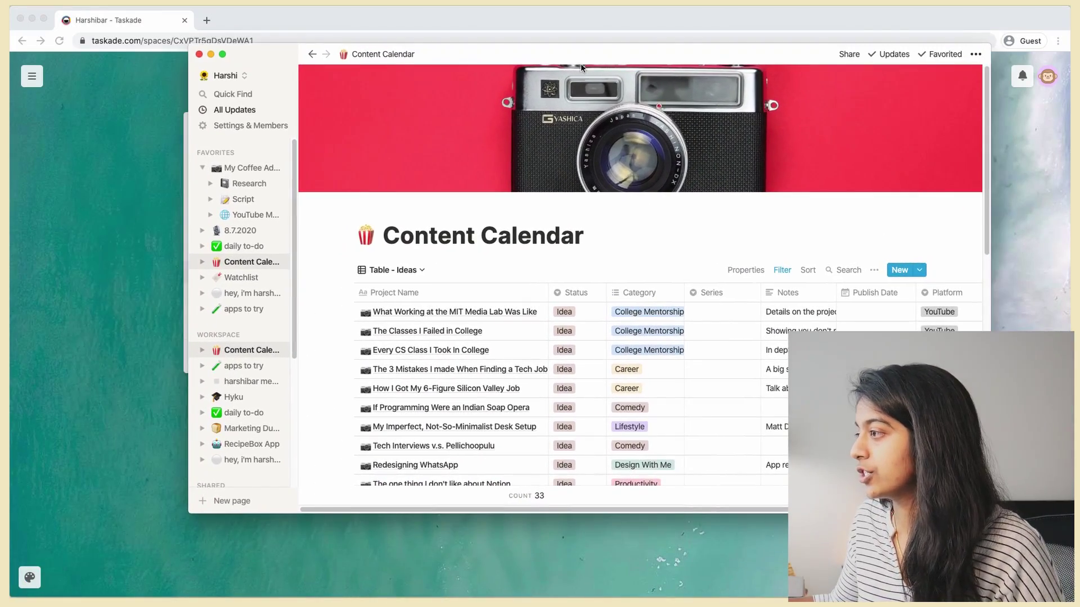
{"action": "left_click", "coordinate": [235, 280]}
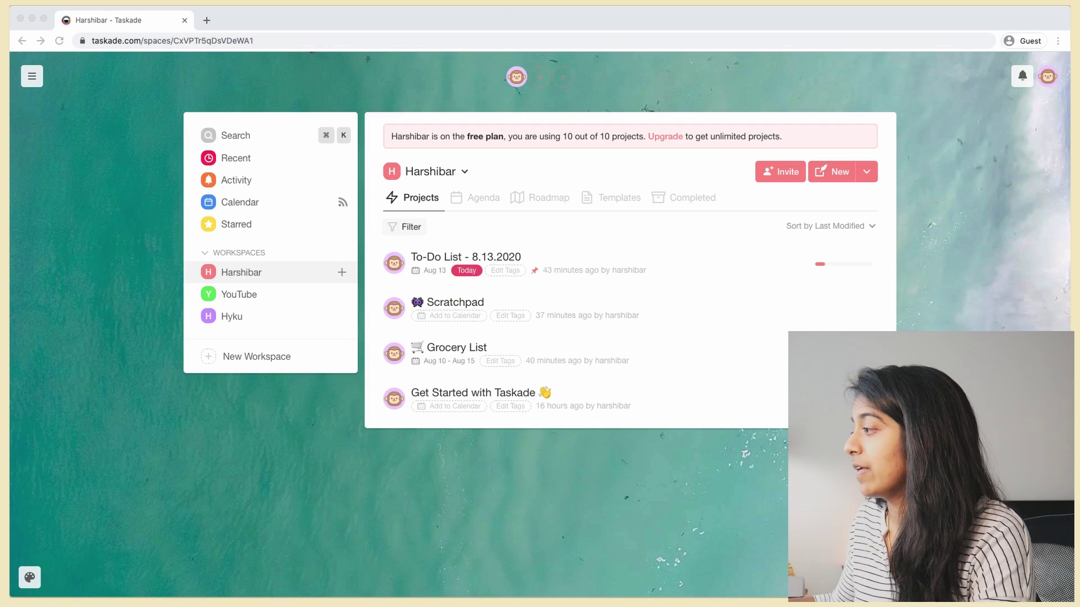
{"action": "key", "text": "super+Tab"}
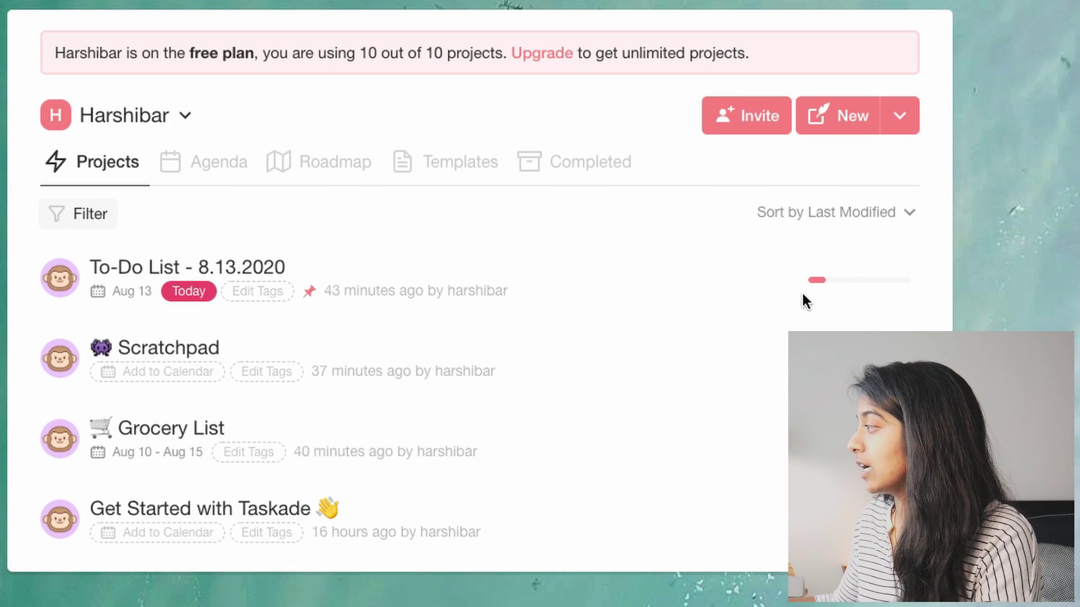
{"action": "mouse_move", "coordinate": [824, 289]}
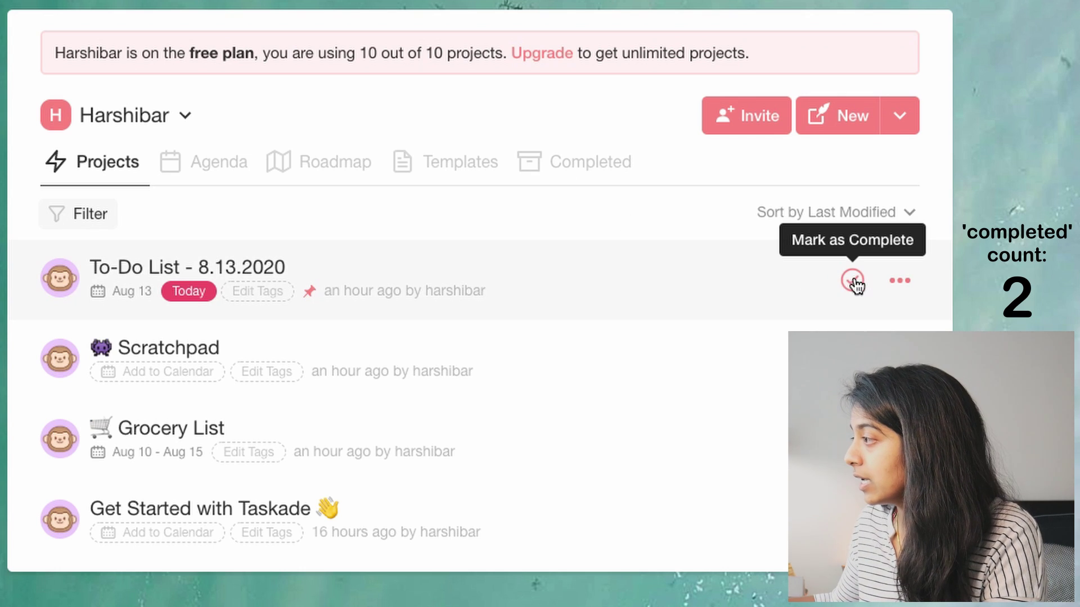
Mark the Grocery List project complete and open it from the completed projects.
{"action": "left_click", "coordinate": [852, 280]}
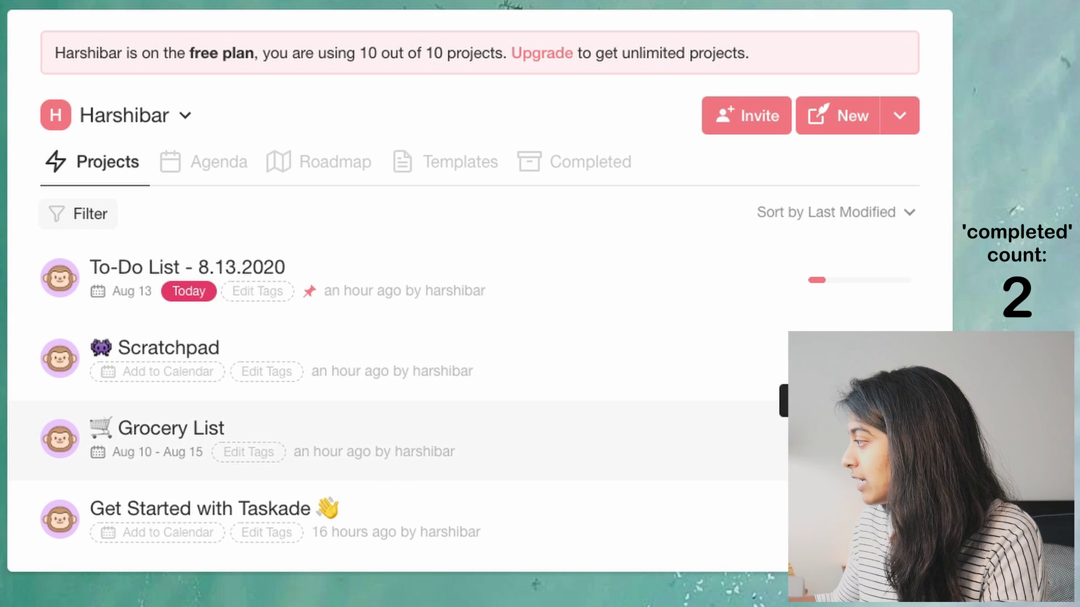
{"action": "left_click", "coordinate": [617, 173]}
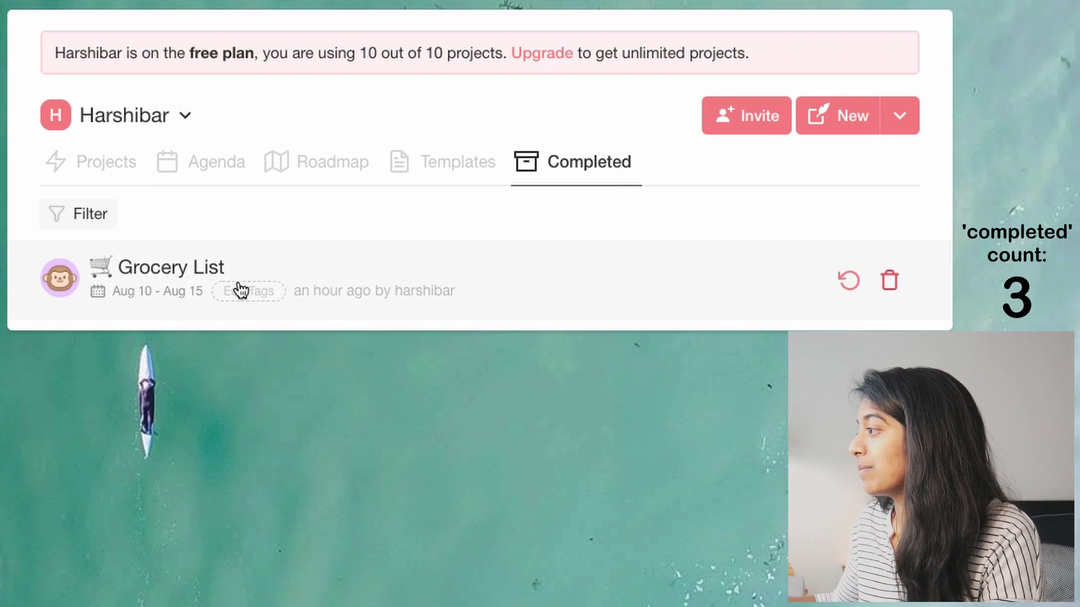
{"action": "left_click", "coordinate": [273, 262]}
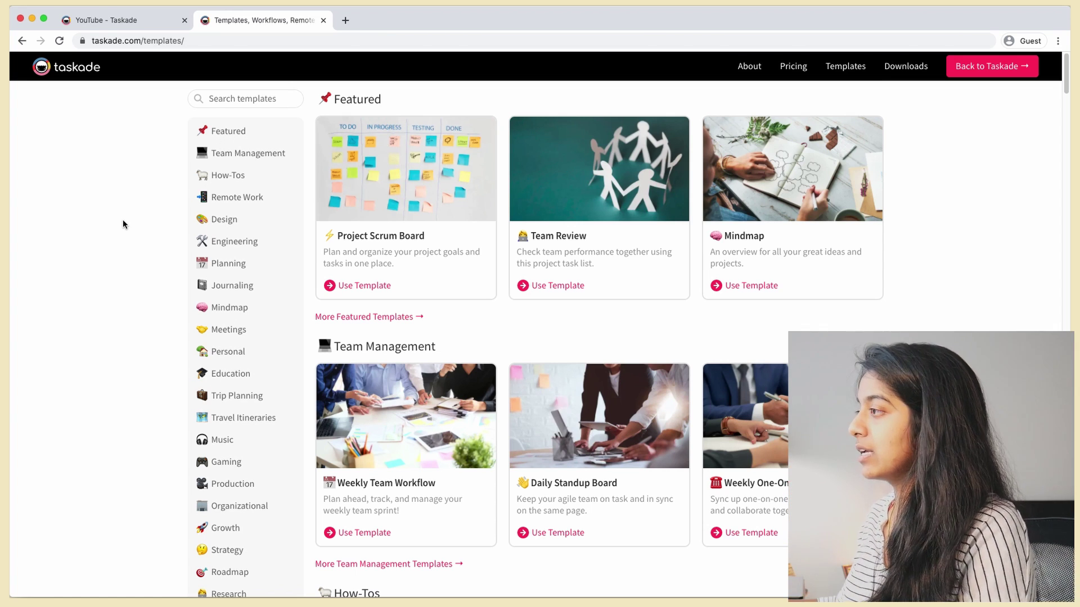
Browse the Trip Planning templates, then start a project from the Household Manager template.
{"action": "scroll", "coordinate": [223, 174], "scroll_direction": "down", "scroll_amount": 5}
{"action": "scroll", "coordinate": [224, 174], "scroll_direction": "up", "scroll_amount": 5}
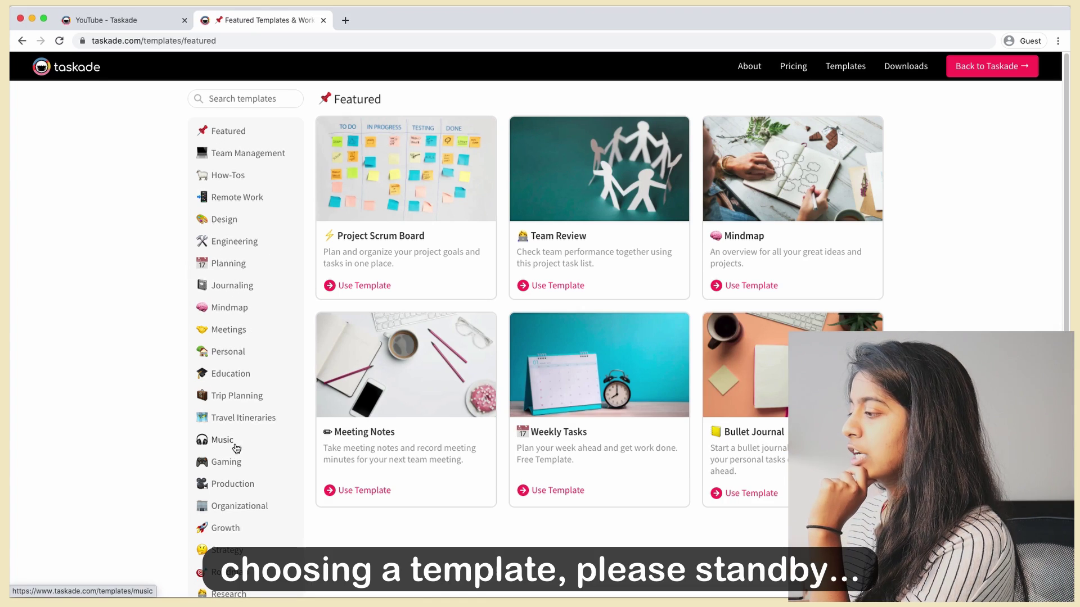
{"action": "left_click", "coordinate": [239, 397]}
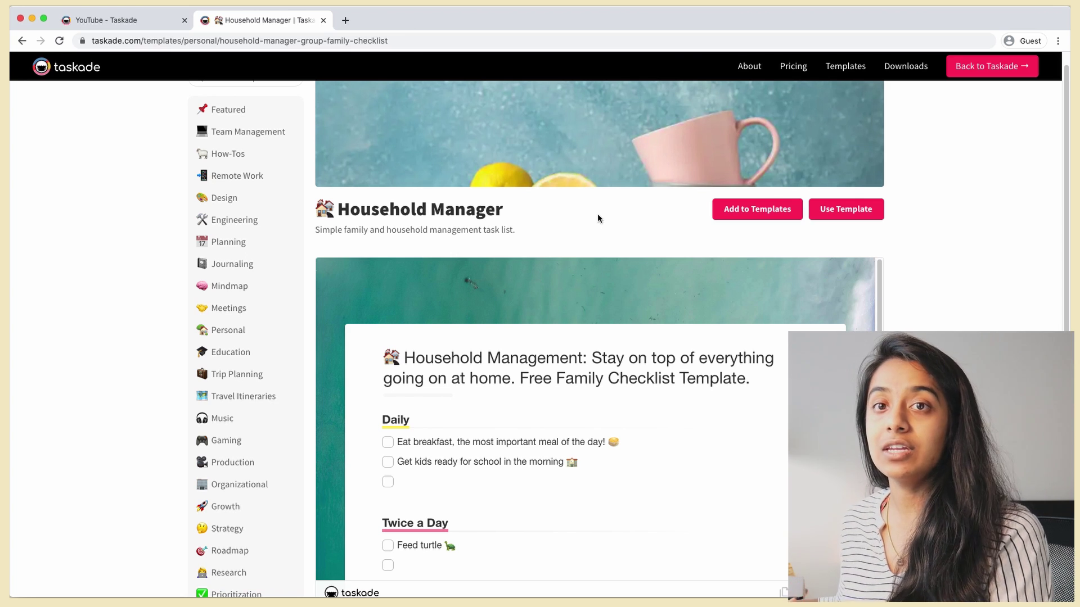
{"action": "left_click", "coordinate": [686, 304]}
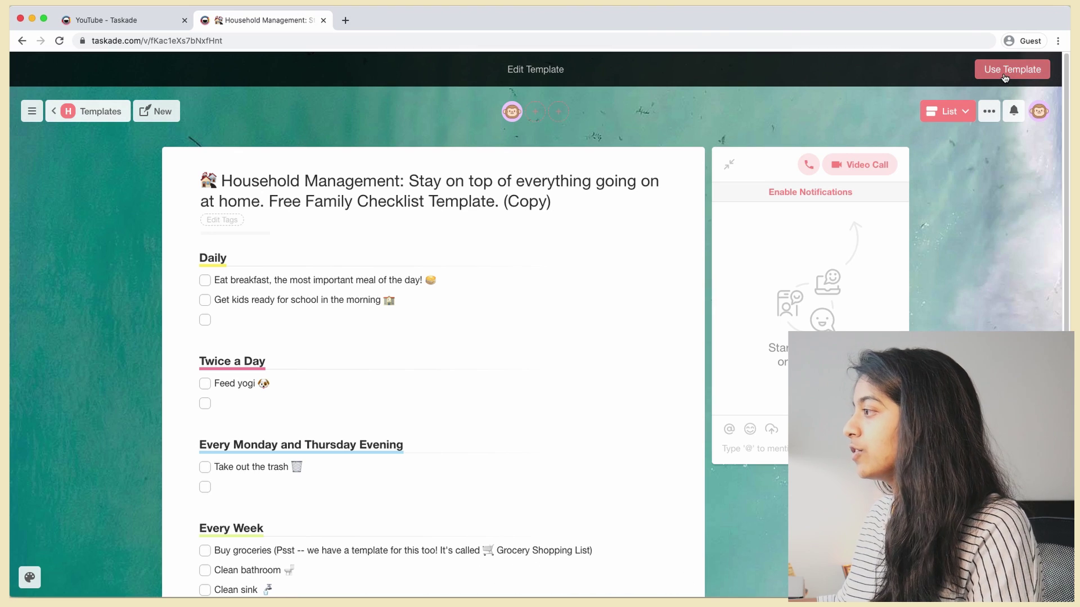
Create the project from the template copy and click into the Start Here and Title Ideas lines.
{"action": "left_click", "coordinate": [998, 70]}
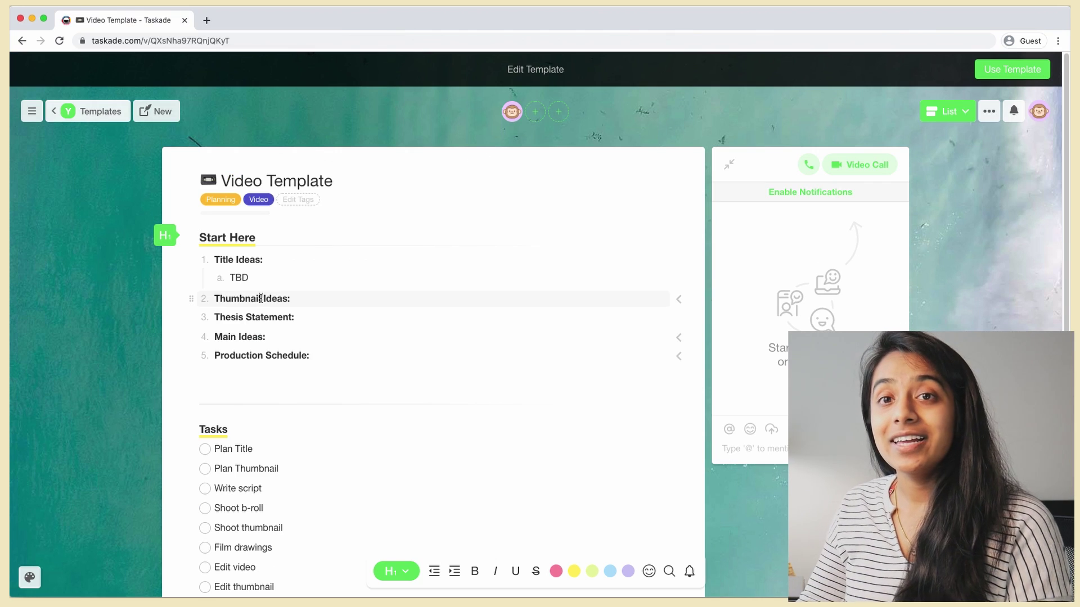
{"action": "left_click", "coordinate": [219, 220]}
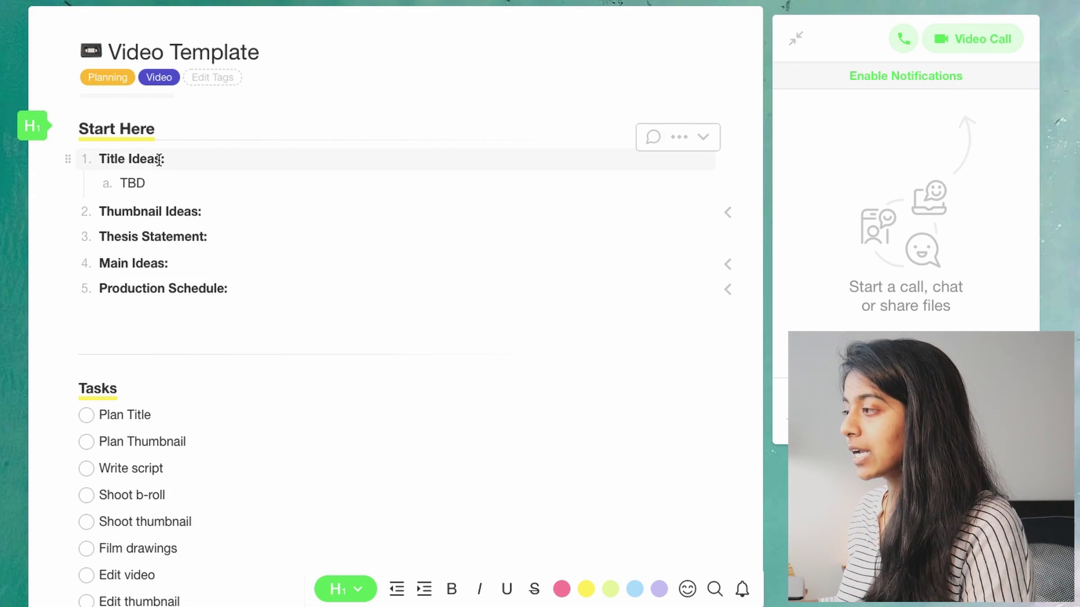
{"action": "left_click", "coordinate": [118, 158]}
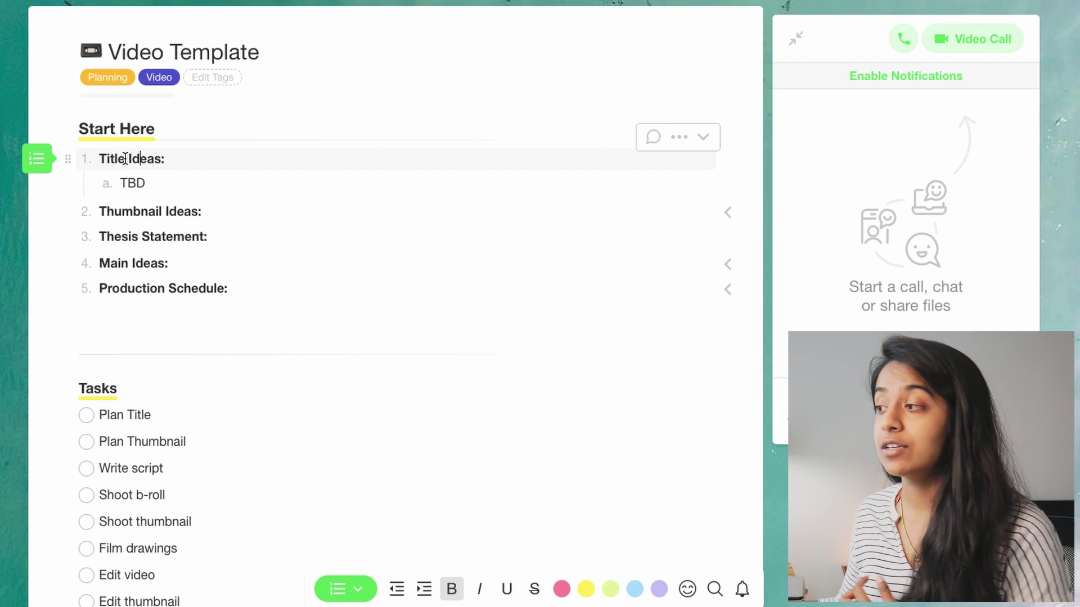
Convert the Start Here numbered list to bullets, then to checkbox tasks.
{"action": "left_click", "coordinate": [50, 164]}
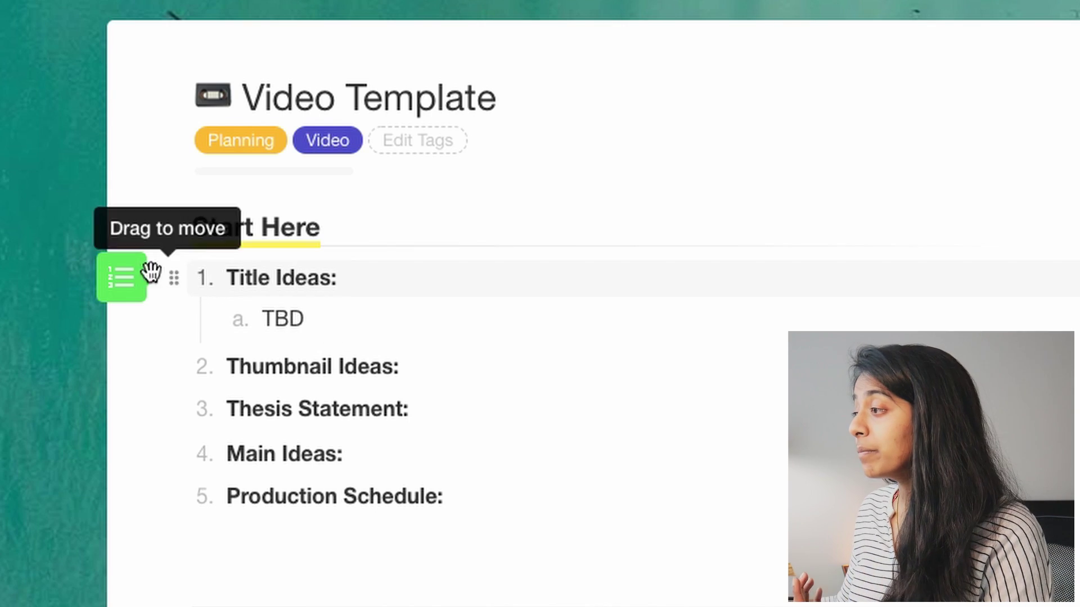
{"action": "left_click", "coordinate": [145, 276]}
{"action": "left_click", "coordinate": [125, 374]}
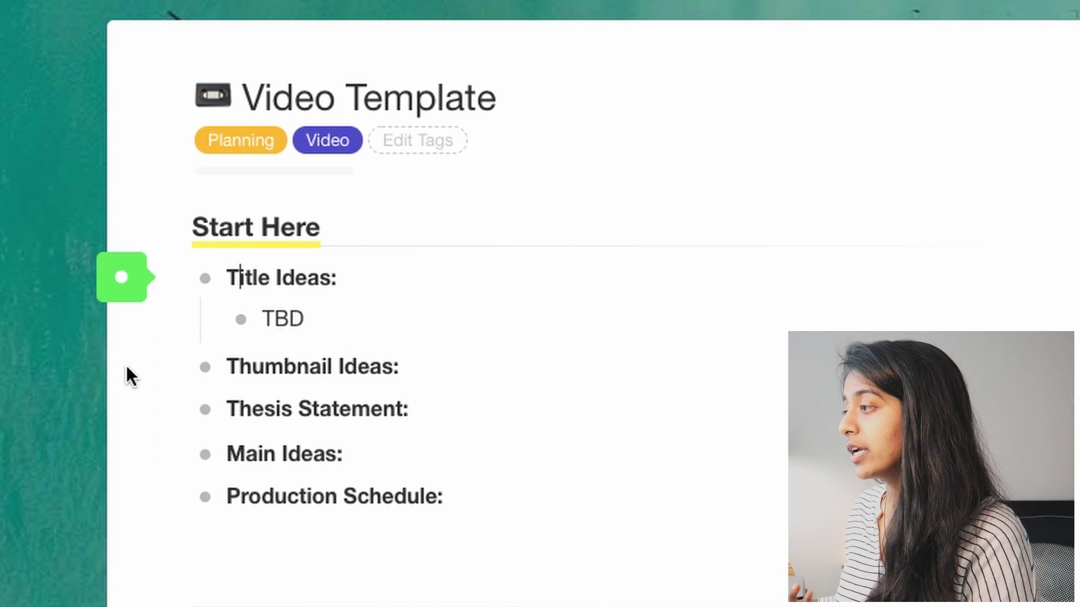
{"action": "left_click", "coordinate": [125, 298]}
{"action": "left_click", "coordinate": [116, 237]}
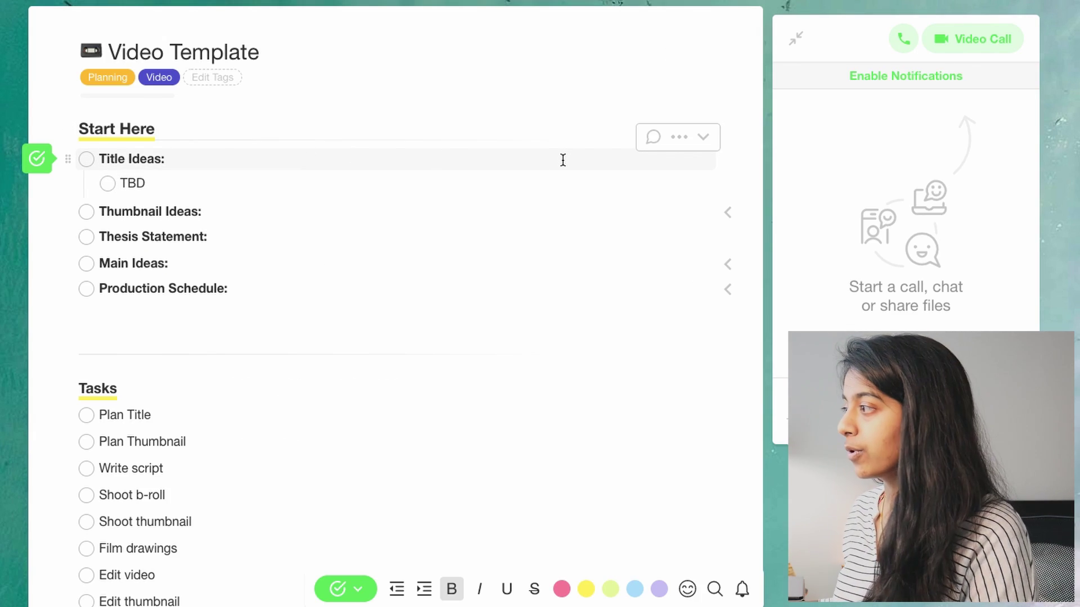
Collapse then expand Title Ideas to hide and reveal TBD, then click into the TBD line.
{"action": "left_click", "coordinate": [702, 147]}
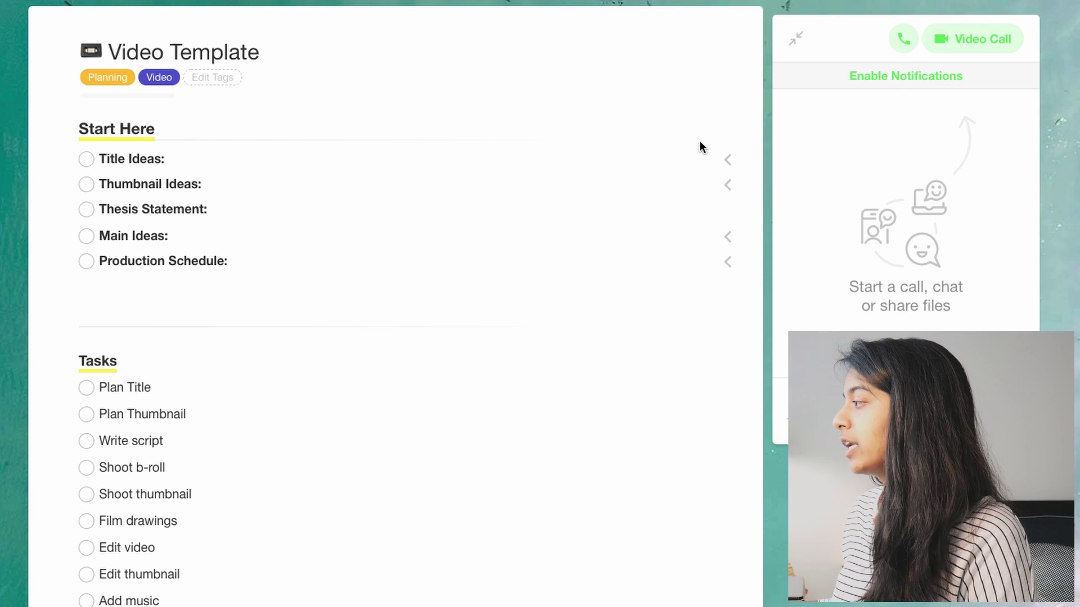
{"action": "left_click", "coordinate": [724, 160]}
{"action": "left_click", "coordinate": [210, 178]}
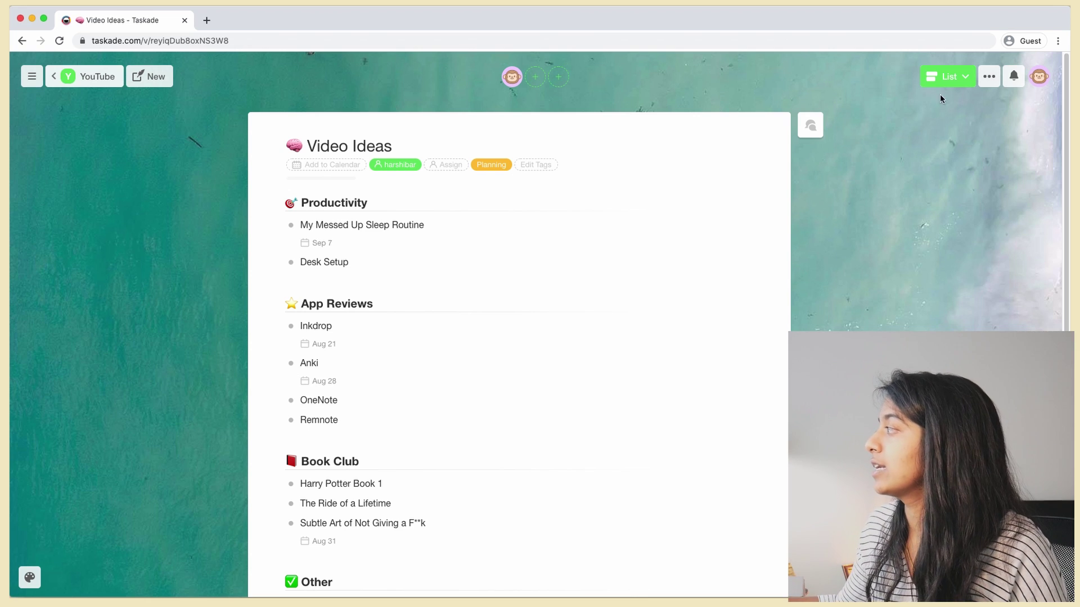
Switch the Video Ideas project to the Mindmap layout, then bring the other browser window forward.
{"action": "left_click", "coordinate": [946, 80]}
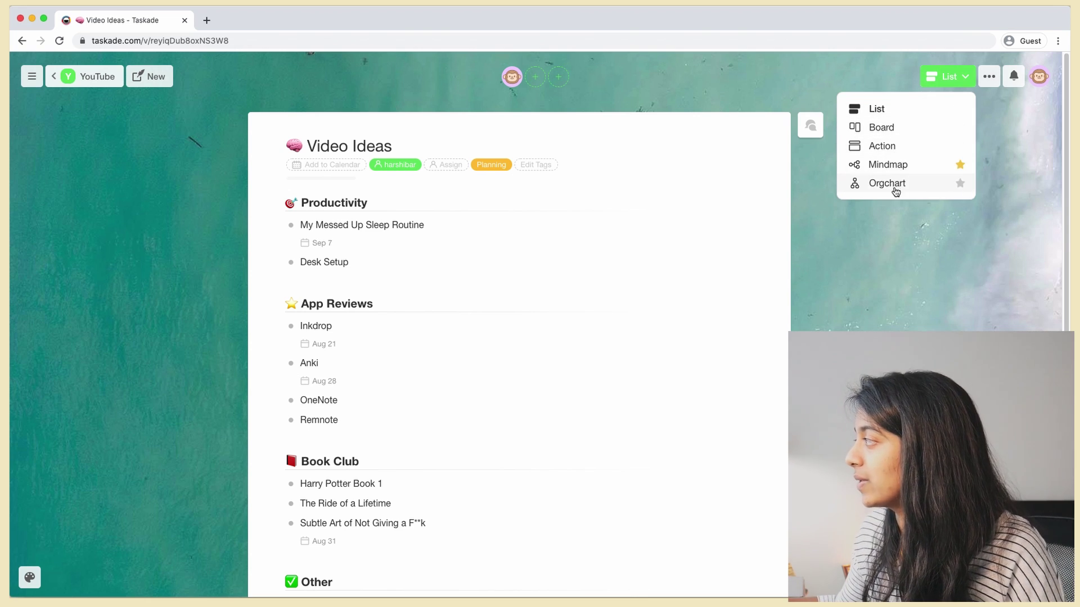
{"action": "left_click", "coordinate": [893, 165]}
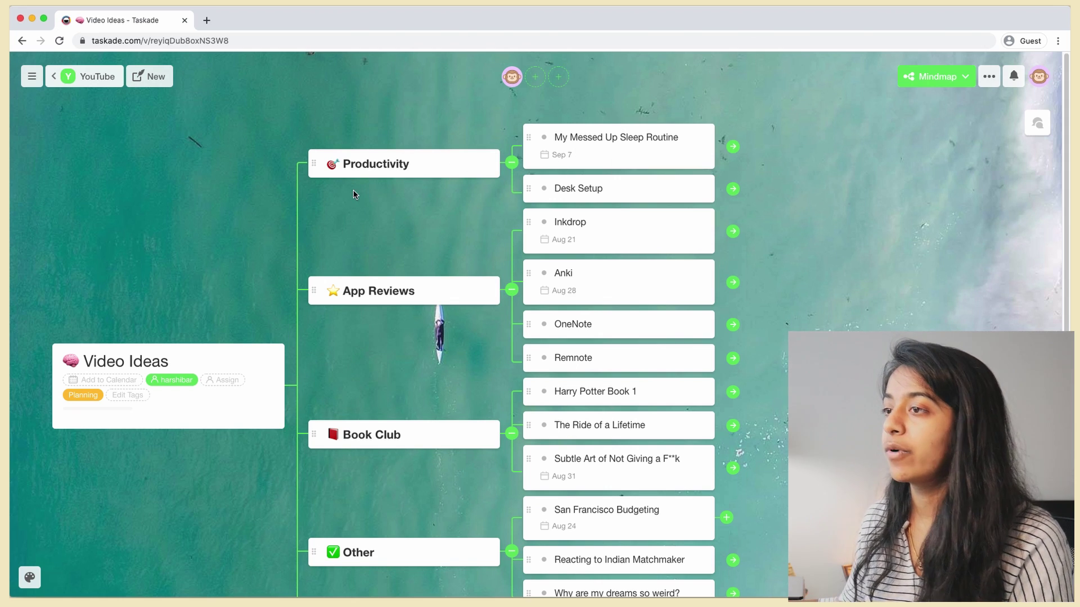
{"action": "key", "text": "super+Tab"}
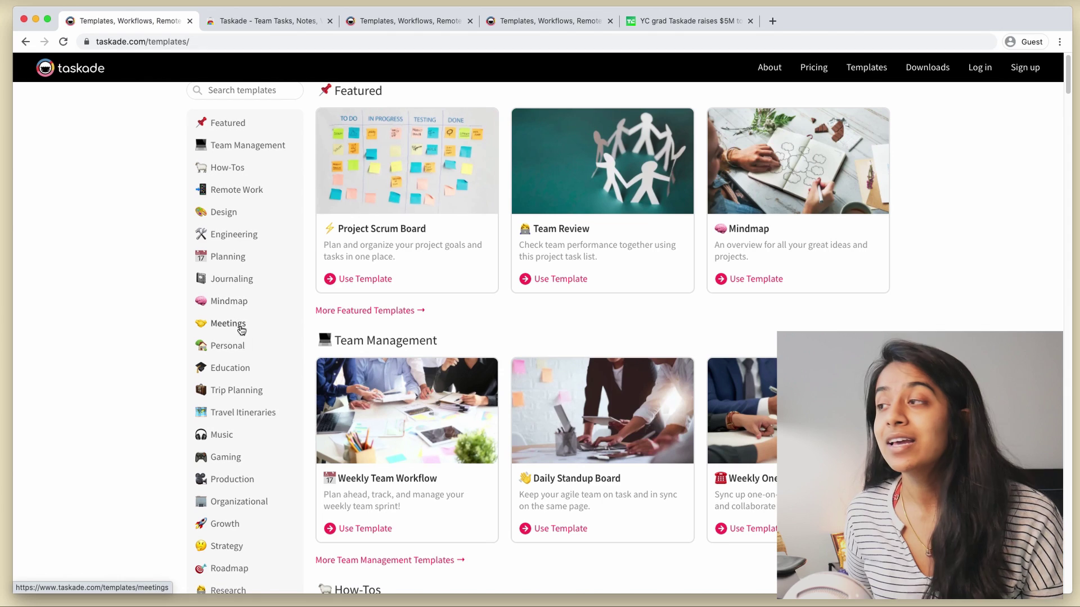
{"action": "scroll", "coordinate": [244, 422], "scroll_direction": "down", "scroll_amount": 3}
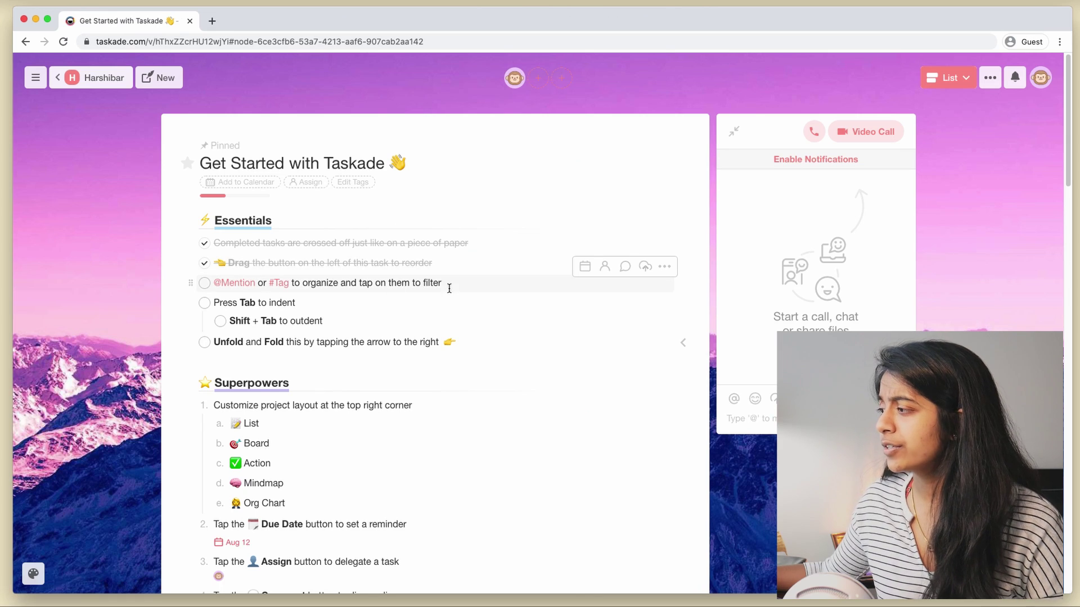
{"action": "left_click", "coordinate": [204, 282]}
{"action": "key", "text": "Tab"}
{"action": "left_click_drag", "start_coordinate": [224, 311], "coordinate": [205, 306]}
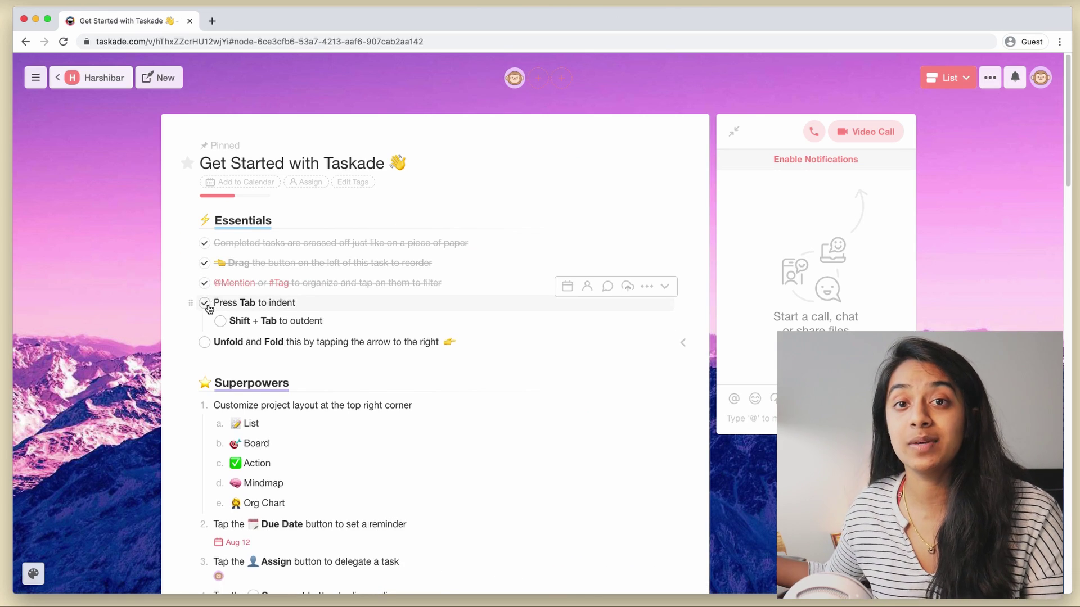
{"action": "left_click", "coordinate": [204, 303]}
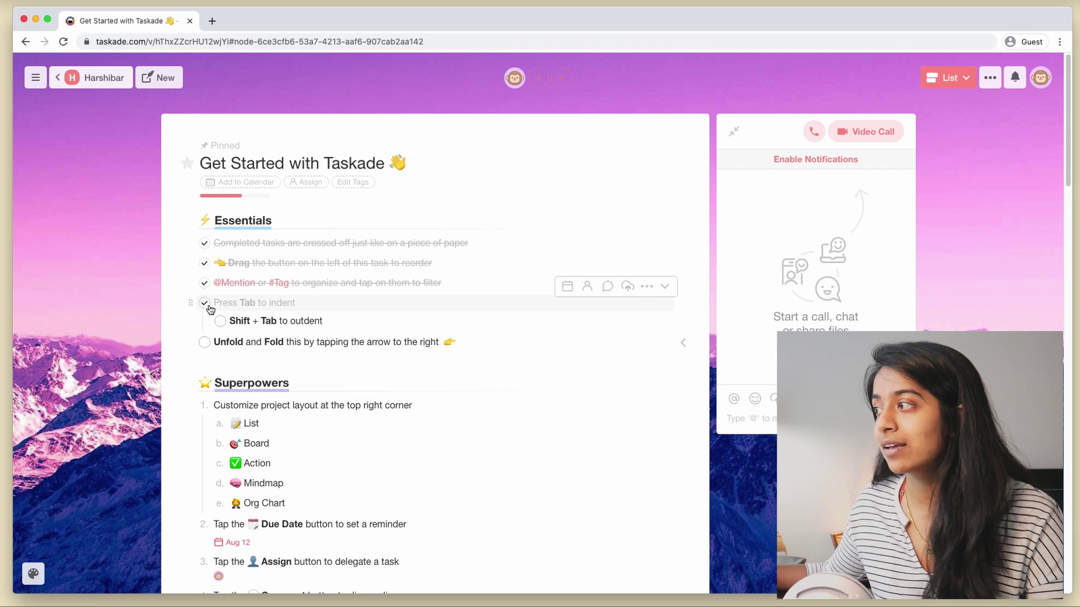
{"action": "left_click", "coordinate": [680, 342]}
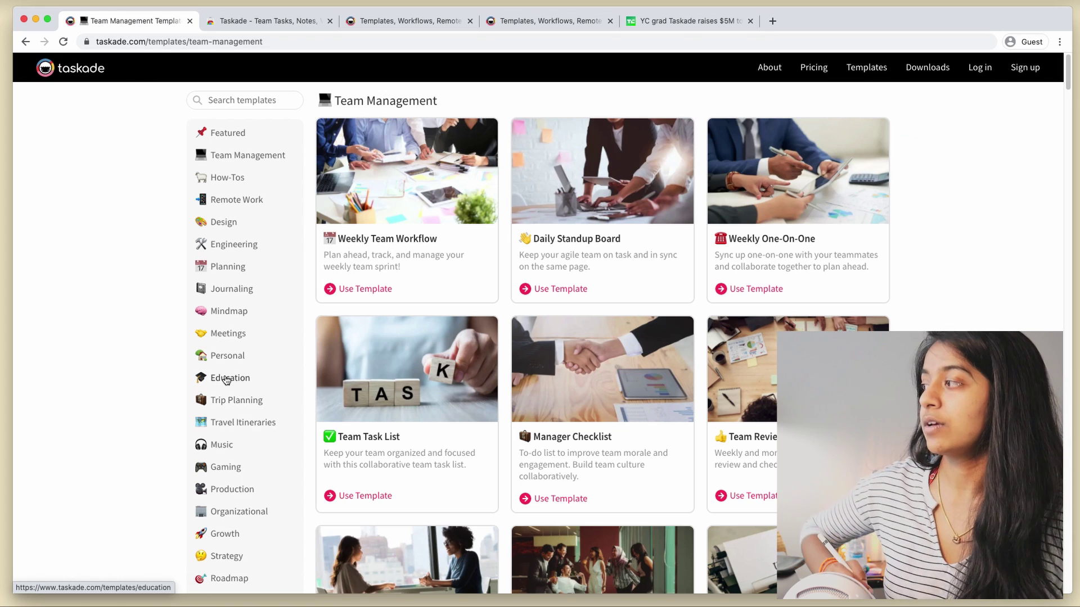
Scroll the template categories and open the Startups category.
{"action": "scroll", "coordinate": [228, 450], "scroll_direction": "down", "scroll_amount": 3}
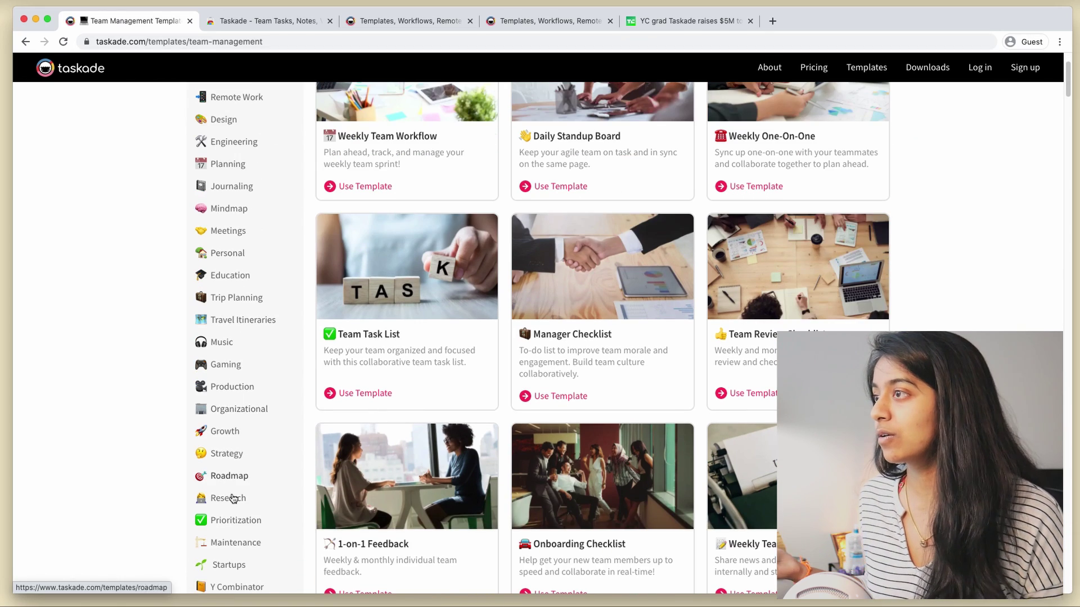
{"action": "left_click", "coordinate": [231, 555]}
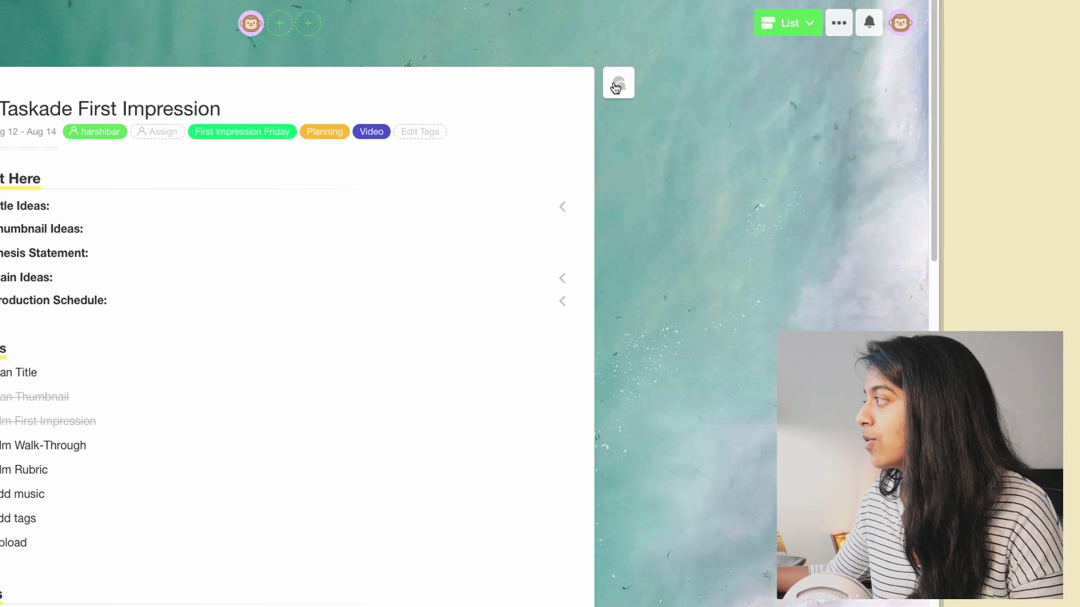
Open the project chat and post casual greeting messages ('yaaaa ddue', then 'dude').
{"action": "left_click", "coordinate": [615, 85]}
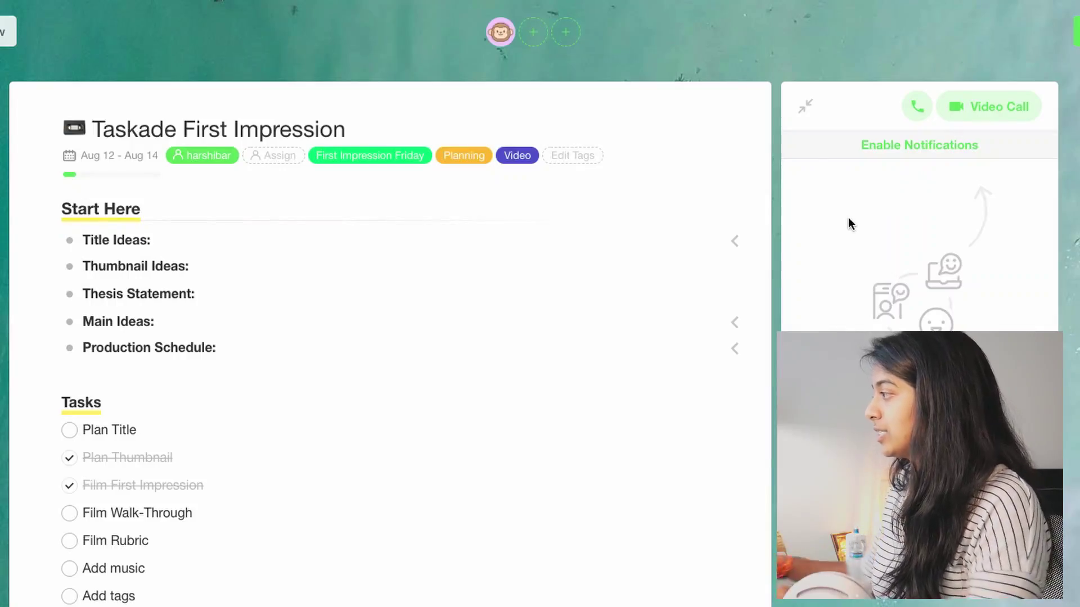
{"action": "left_click", "coordinate": [534, 33]}
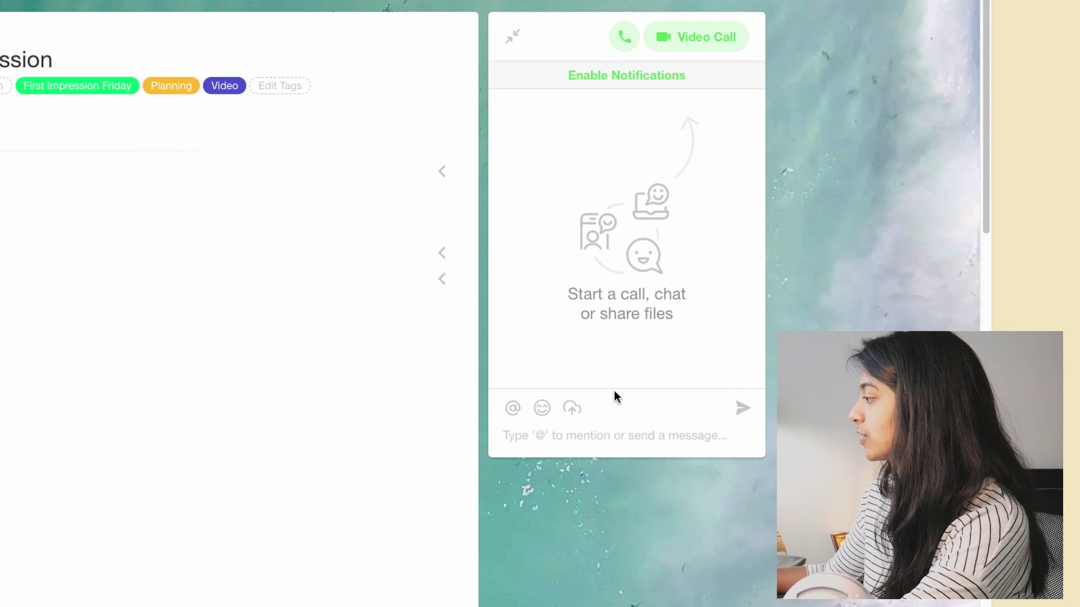
{"action": "type", "text": "yo bob"}
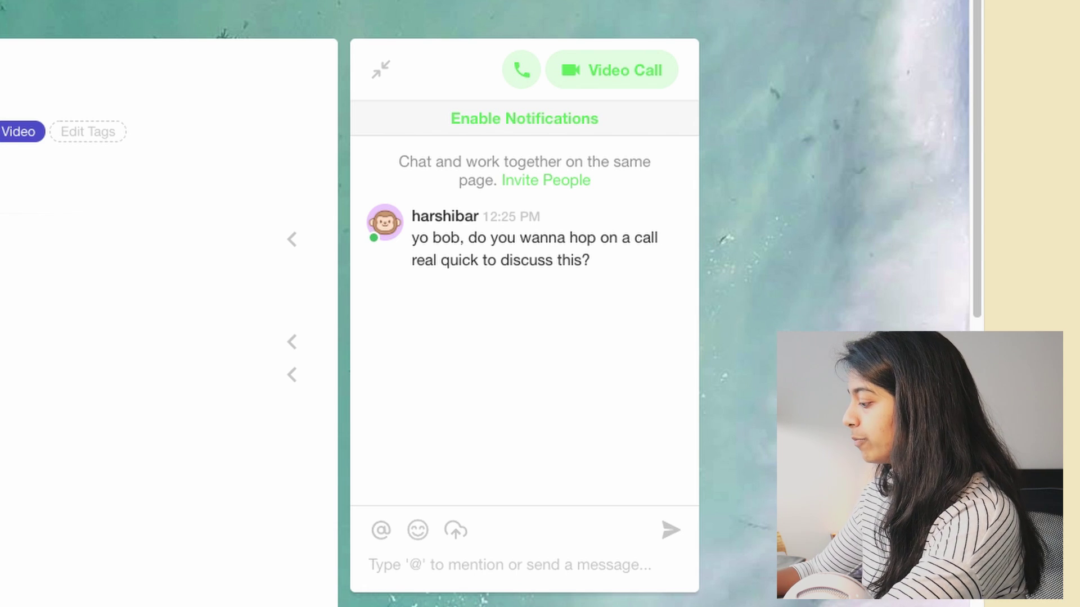
{"action": "type", "text": "yaaaa ddue"}
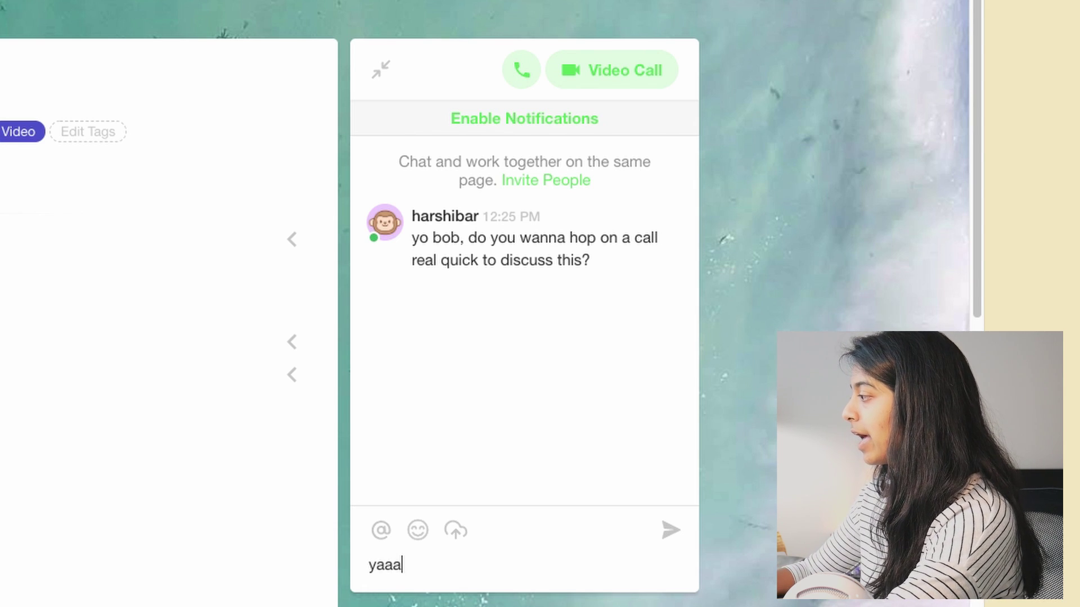
{"action": "key", "text": "Return"}
{"action": "type", "text": "dude"}
{"action": "key", "text": "Return"}
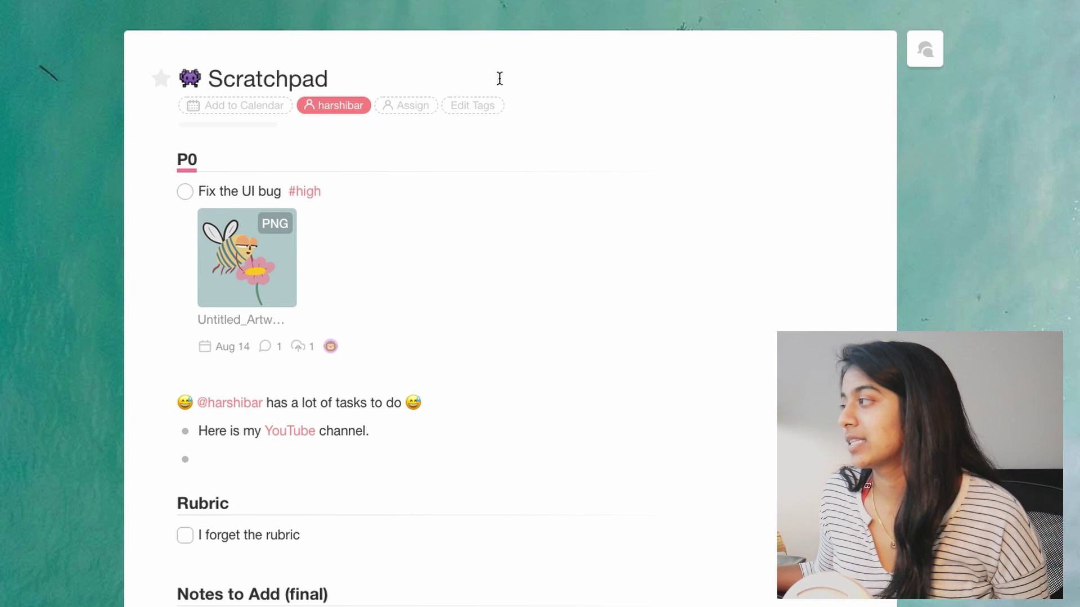
View the Scratchpad's tag, assignee and date options, then dismiss them without changes.
{"action": "left_click", "coordinate": [465, 107]}
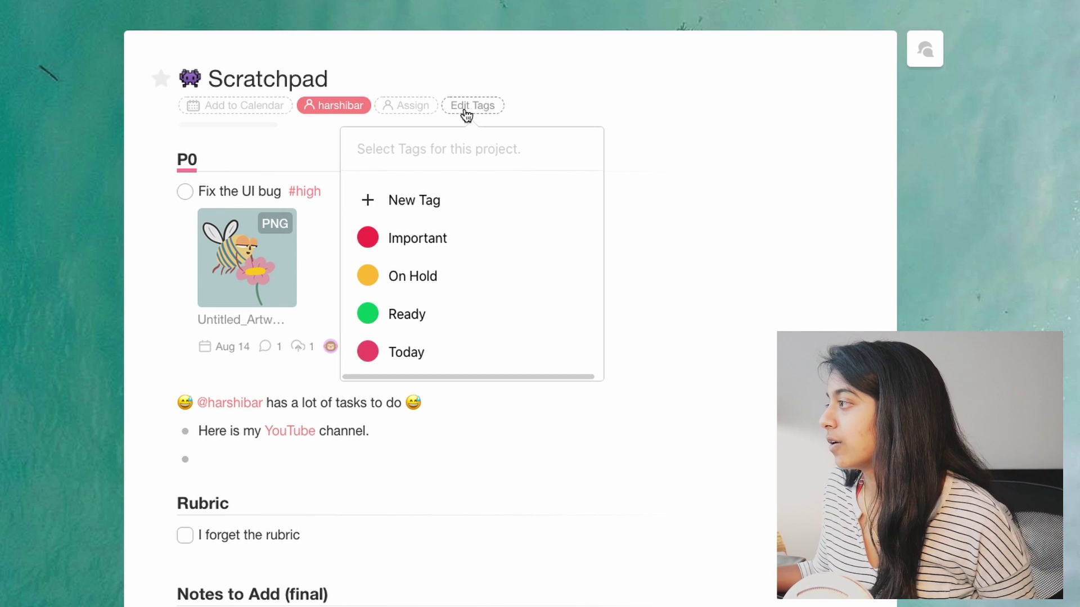
{"action": "left_click", "coordinate": [419, 107]}
{"action": "left_click", "coordinate": [258, 107]}
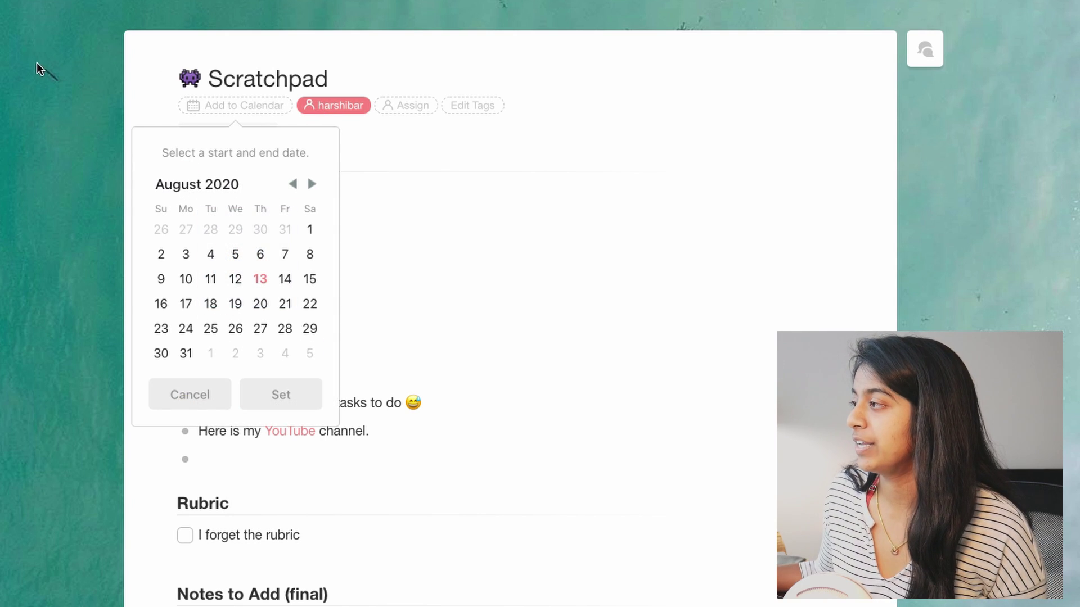
{"action": "left_click", "coordinate": [52, 66]}
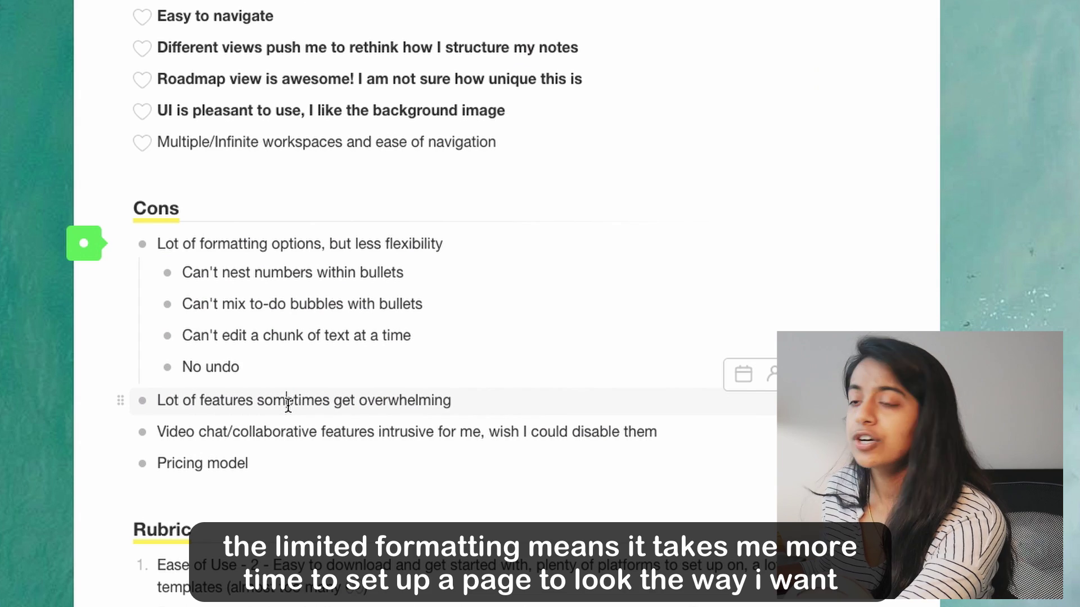
Change the Cons list bullets to triangles.
{"action": "left_click_drag", "start_coordinate": [249, 400], "coordinate": [149, 243]}
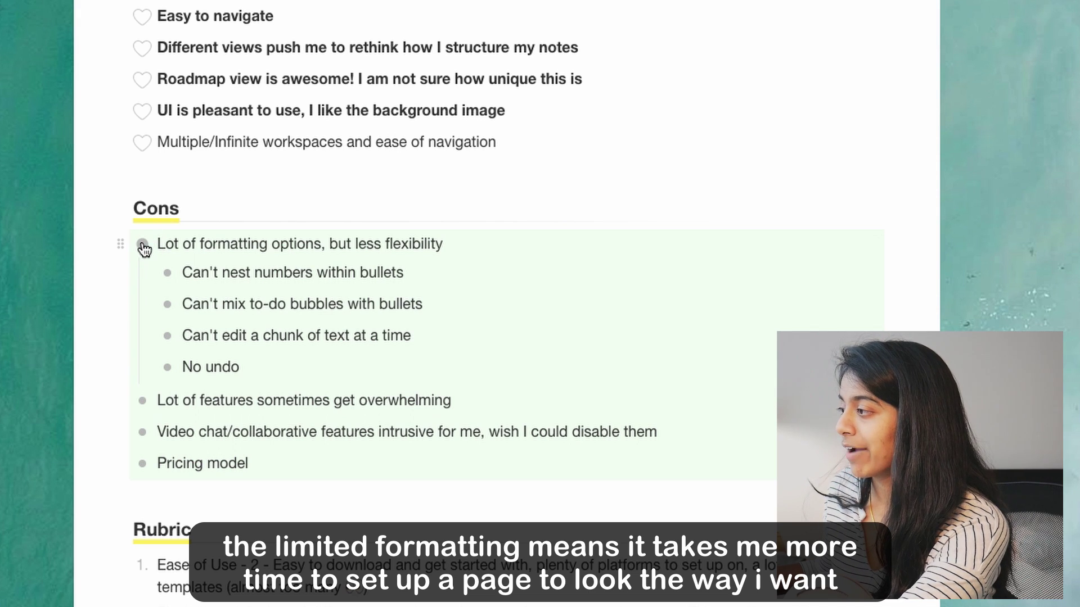
{"action": "left_click", "coordinate": [242, 251]}
{"action": "left_click", "coordinate": [84, 248]}
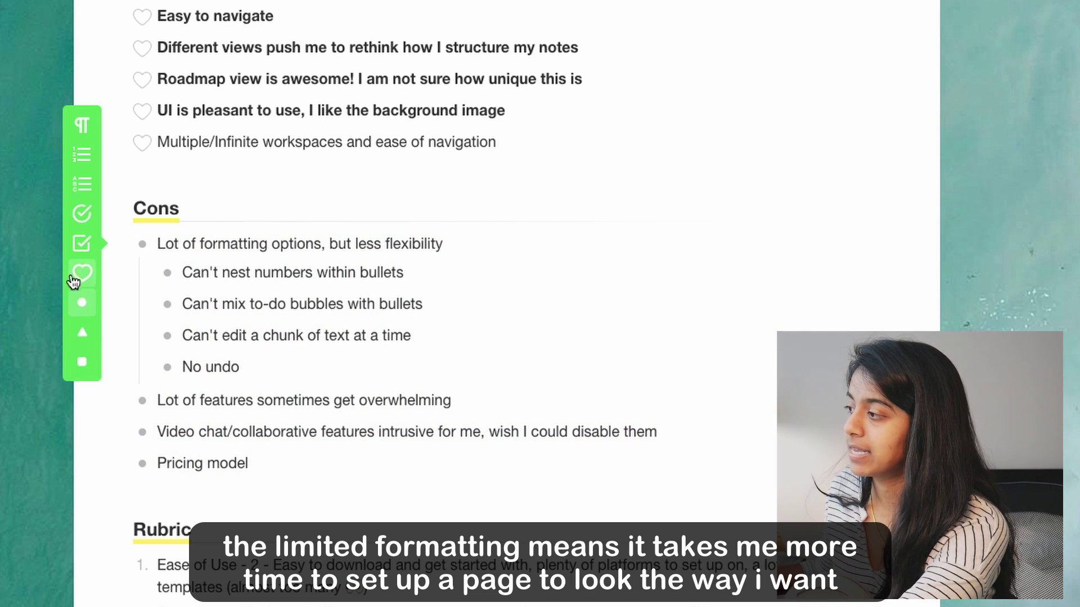
{"action": "left_click", "coordinate": [88, 331]}
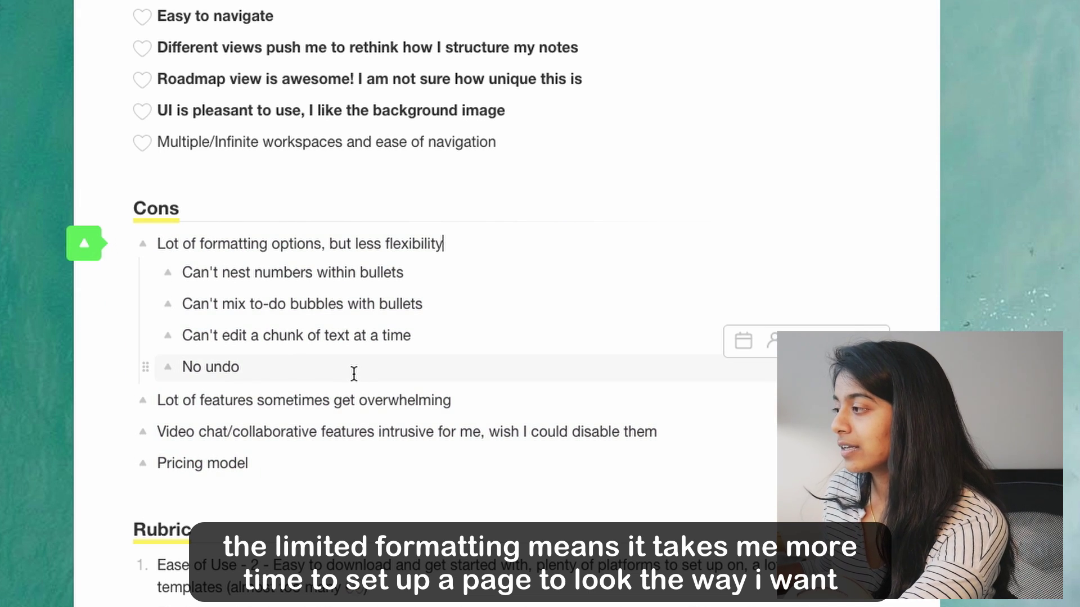
Bold the first con and its nesting-numbers and to-do-bubbles lines, then add an empty con after Pricing model.
{"action": "left_click_drag", "start_coordinate": [295, 460], "coordinate": [178, 294]}
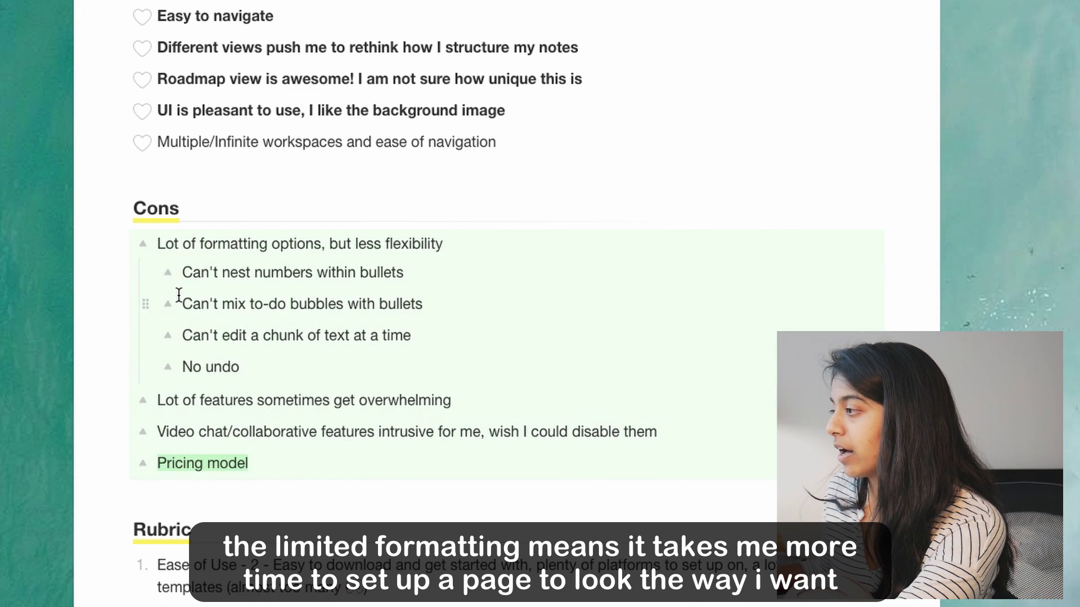
{"action": "triple_click", "coordinate": [206, 243]}
{"action": "key", "text": "ctrl+b"}
{"action": "triple_click", "coordinate": [225, 273]}
{"action": "key", "text": "ctrl+b"}
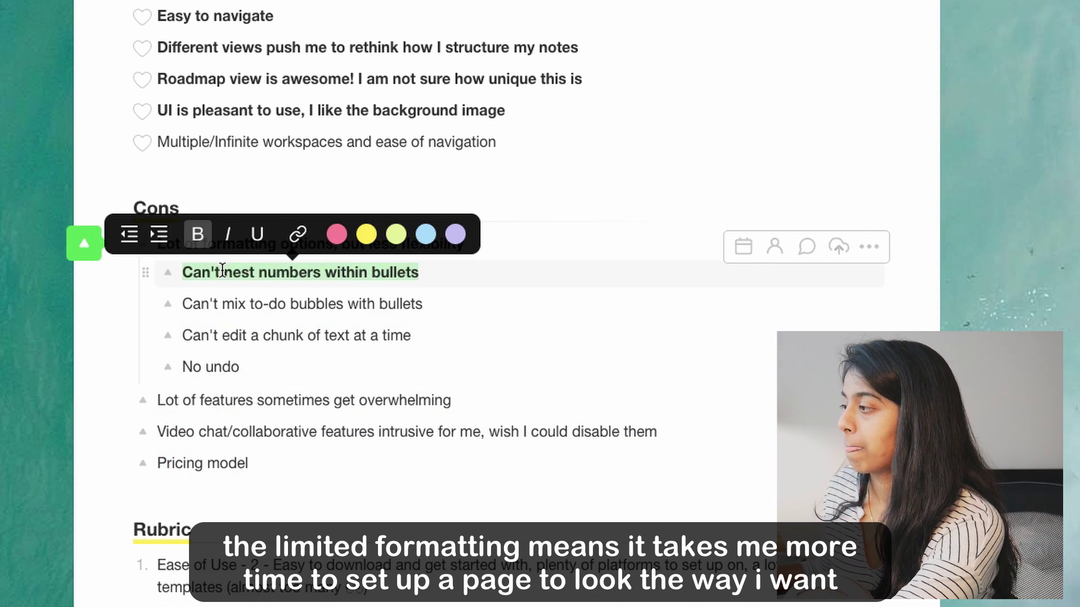
{"action": "triple_click", "coordinate": [230, 304]}
{"action": "key", "text": "ctrl+b"}
{"action": "left_click", "coordinate": [347, 462]}
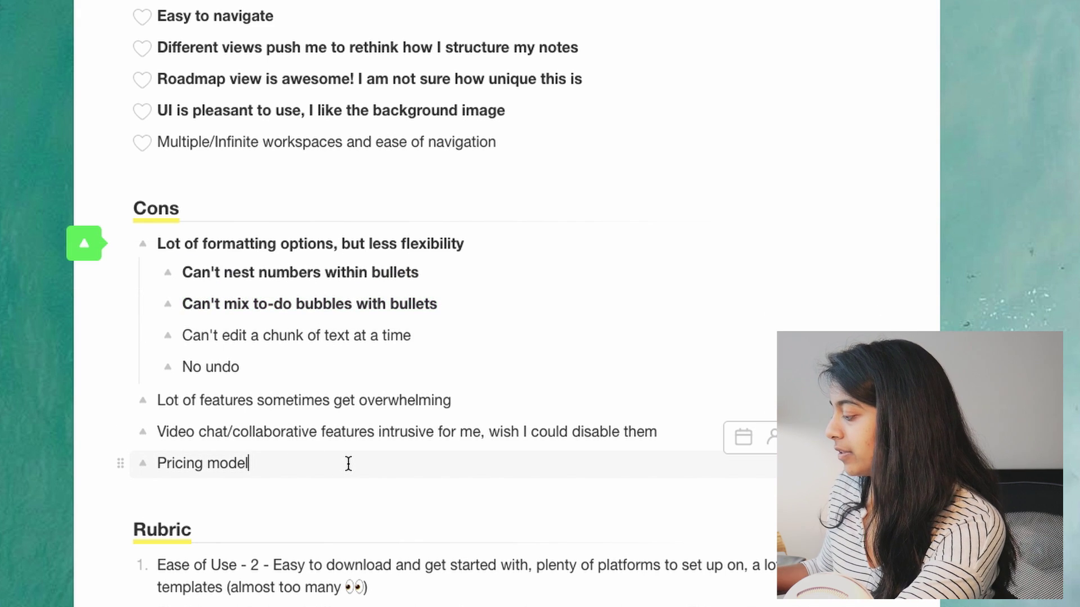
{"action": "key", "text": "Return"}
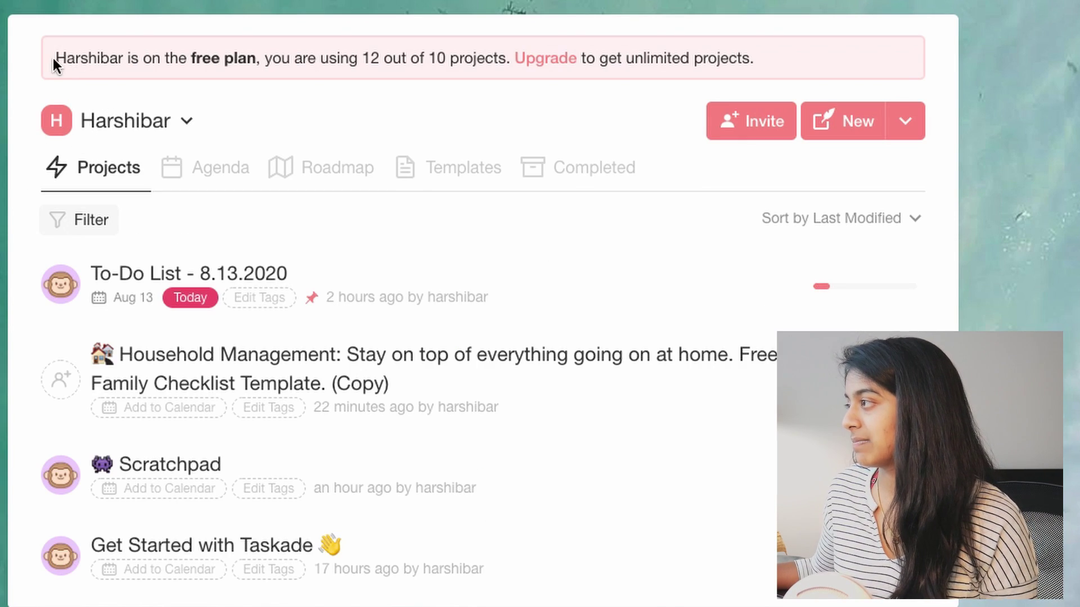
Highlight the free-plan project-limit notice, then deselect it.
{"action": "left_click_drag", "start_coordinate": [66, 58], "coordinate": [351, 77]}
{"action": "left_click_drag", "start_coordinate": [432, 71], "coordinate": [725, 65]}
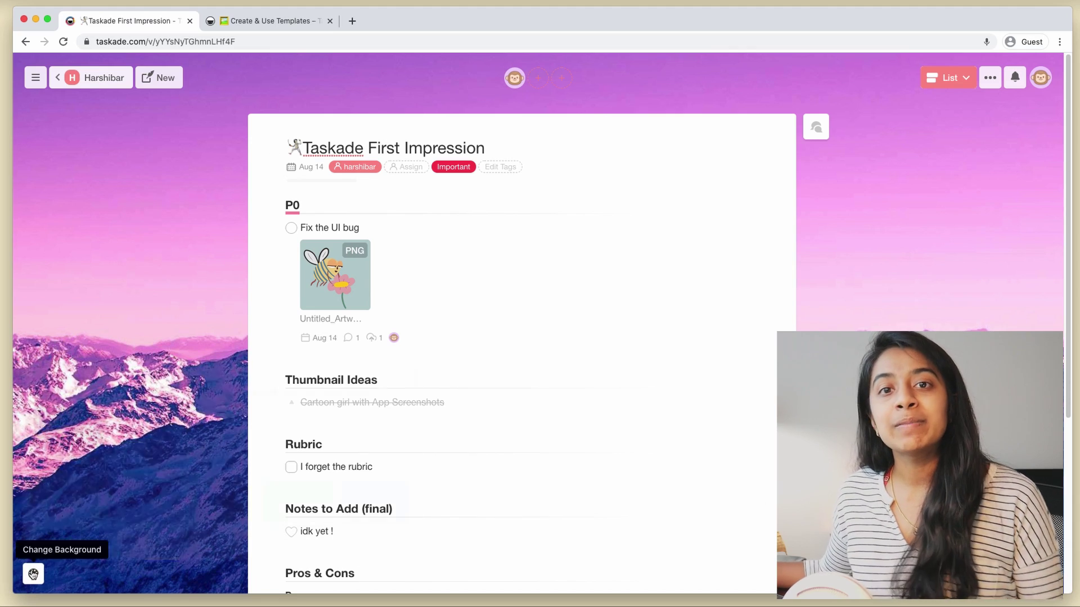
Try the ferris wheel and a pale image as the project background, browsing the gallery.
{"action": "left_click", "coordinate": [33, 574]}
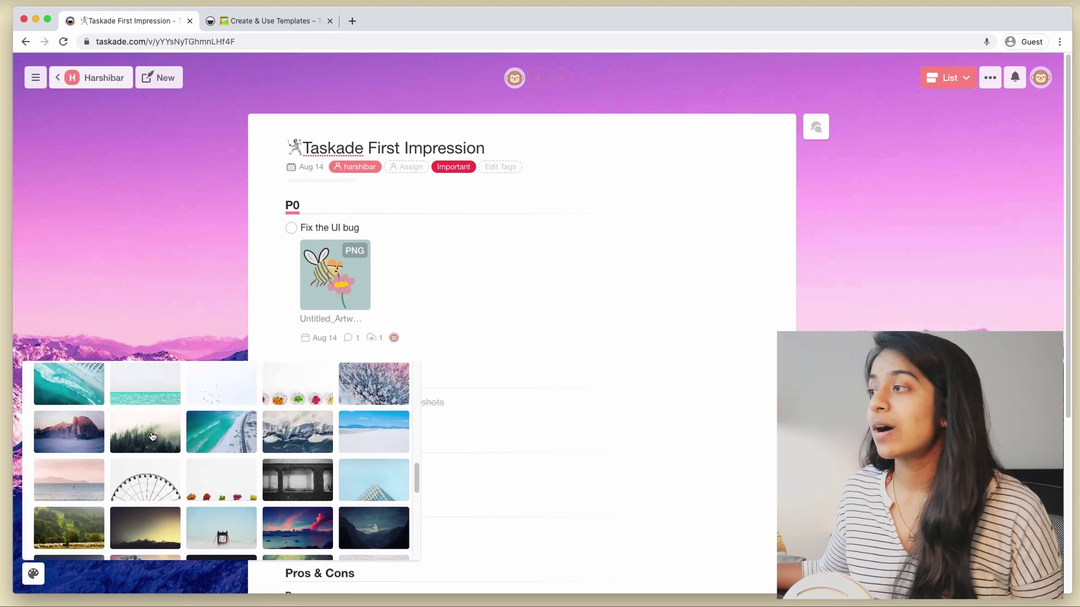
{"action": "scroll", "coordinate": [150, 437], "scroll_direction": "up", "scroll_amount": 5}
{"action": "scroll", "coordinate": [151, 436], "scroll_direction": "down", "scroll_amount": 5}
{"action": "left_click", "coordinate": [138, 492]}
{"action": "left_click", "coordinate": [203, 388]}
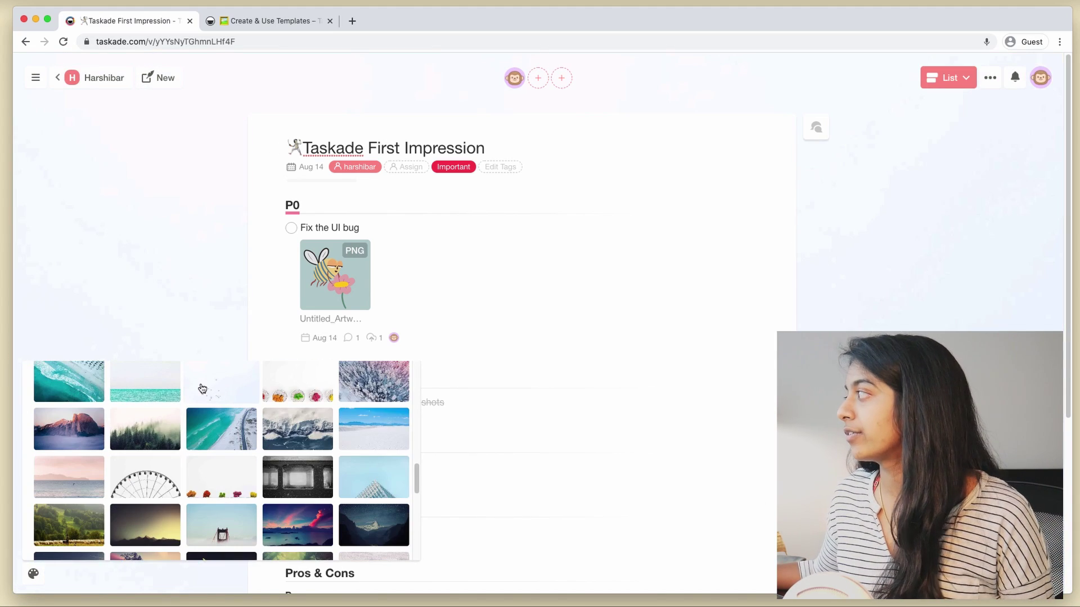
{"action": "scroll", "coordinate": [217, 432], "scroll_direction": "down", "scroll_amount": 2}
{"action": "scroll", "coordinate": [217, 432], "scroll_direction": "down", "scroll_amount": 2}
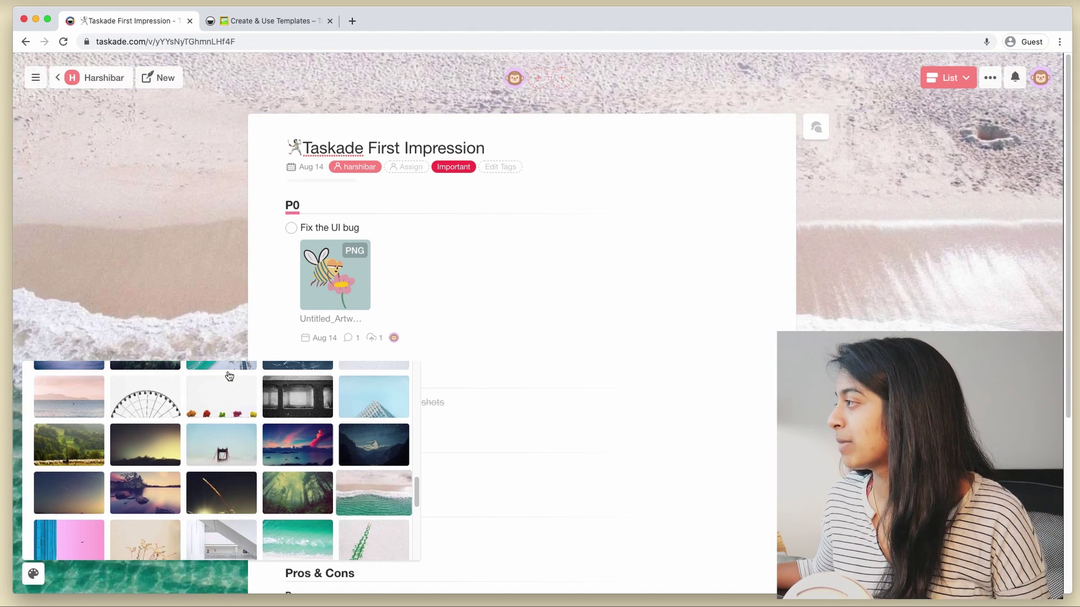
{"action": "scroll", "coordinate": [87, 508], "scroll_direction": "down", "scroll_amount": 1}
{"action": "scroll", "coordinate": [87, 508], "scroll_direction": "down", "scroll_amount": 2}
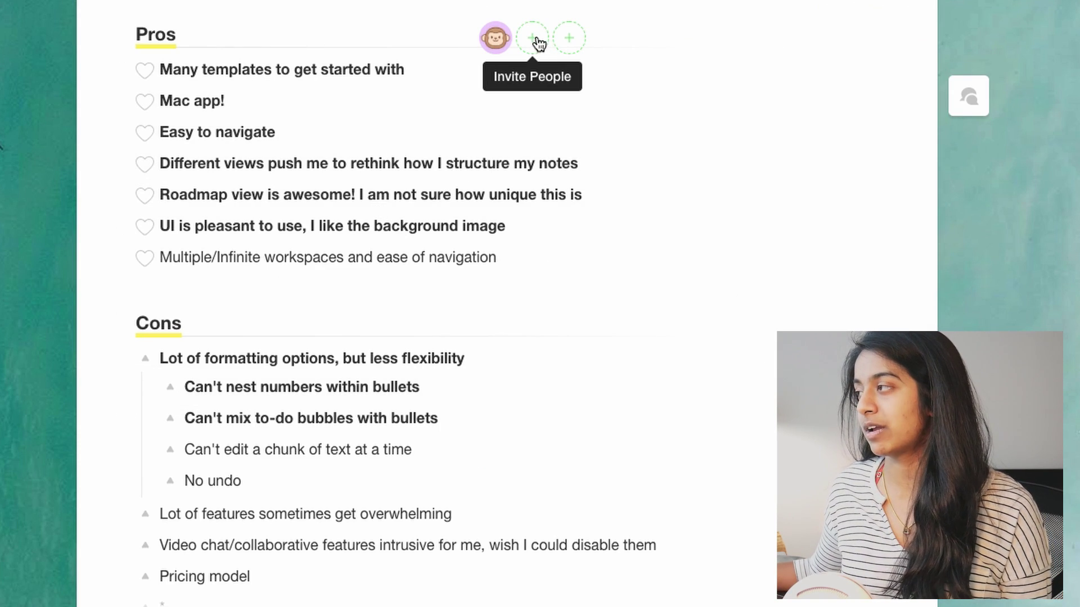
{"action": "scroll", "coordinate": [217, 284], "scroll_direction": "up", "scroll_amount": 8}
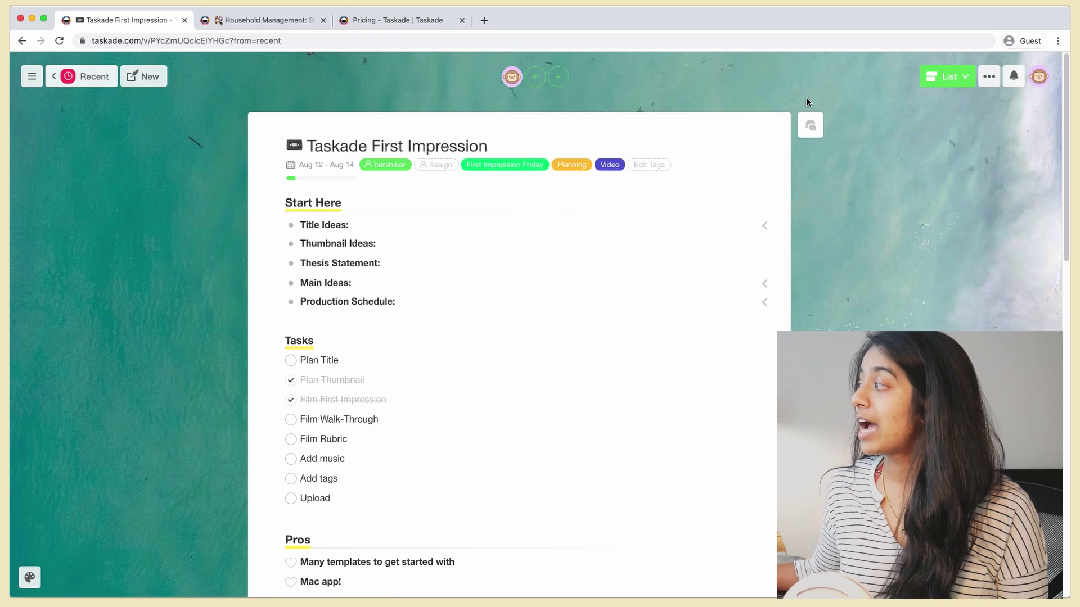
Open the chat panel at the document's top right to show the earlier quick-call messages.
{"action": "left_click", "coordinate": [968, 96]}
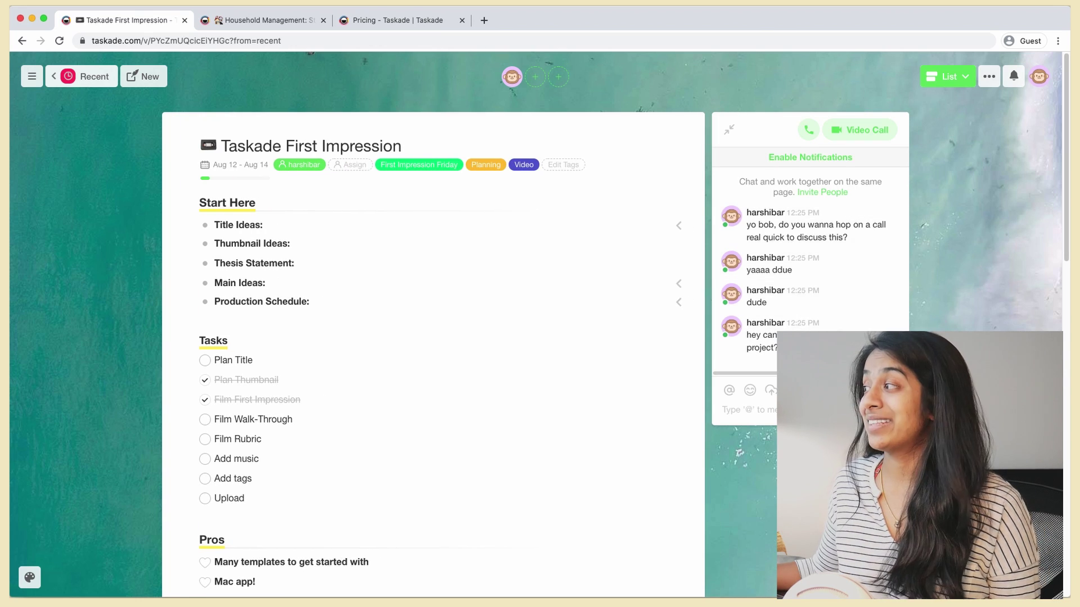